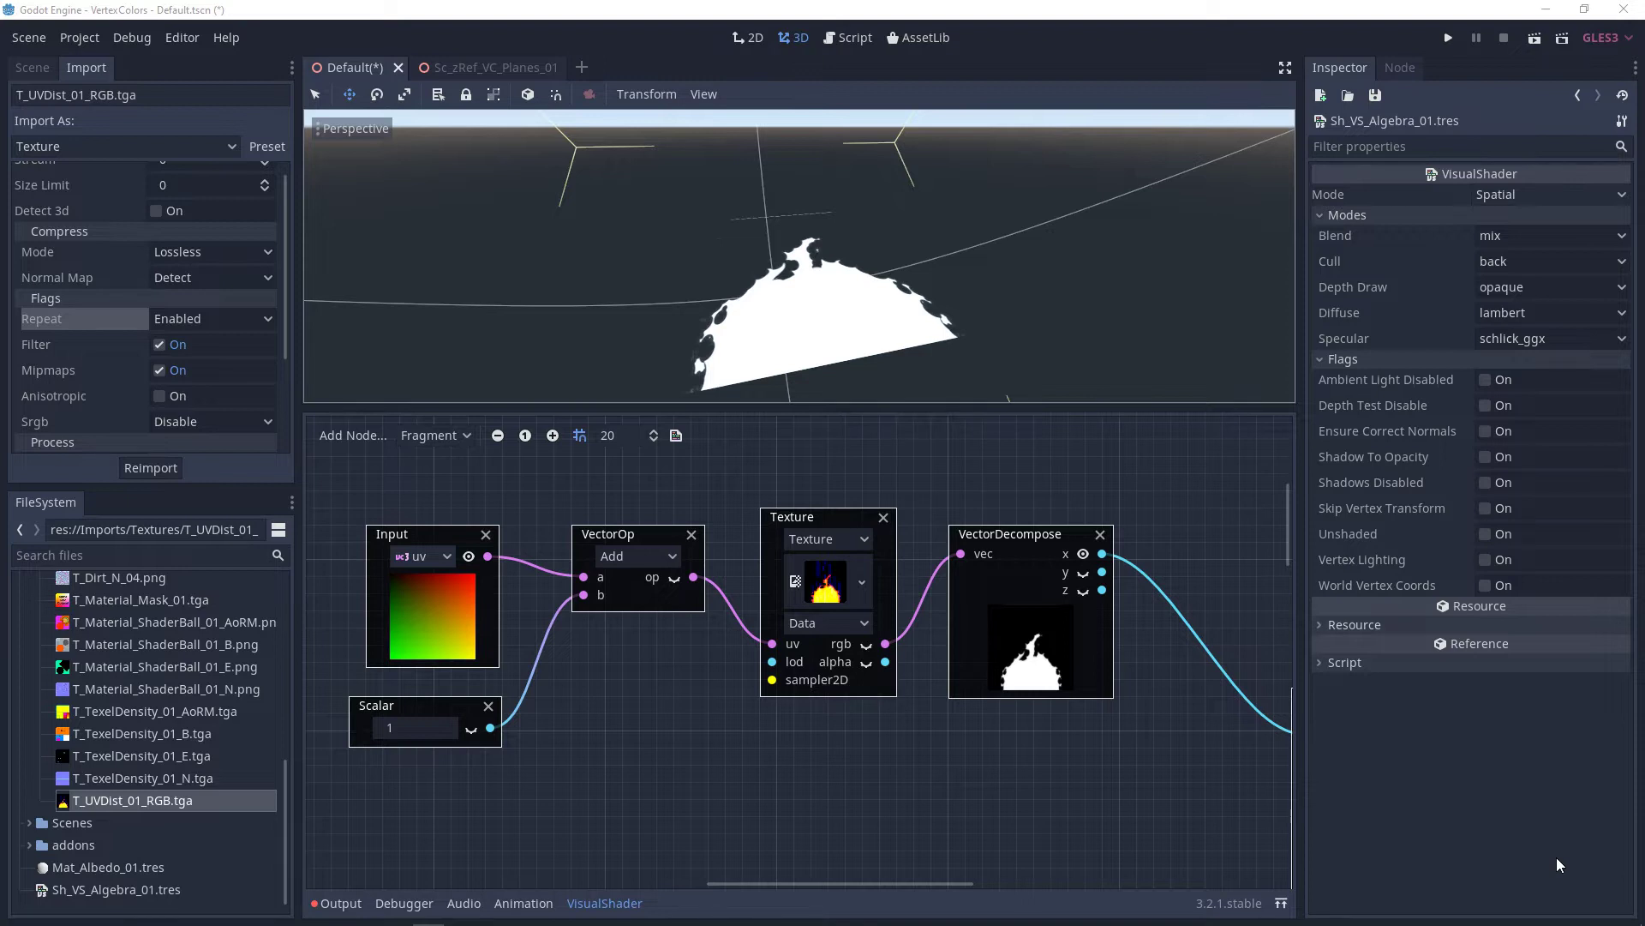
- Duplicate the Texture and VectorDecompose nodes and place the copies below the original UV node chain
drag(1104, 767, 819, 497)
middle_drag(680, 719, 799, 669)
key(ctrl+v)
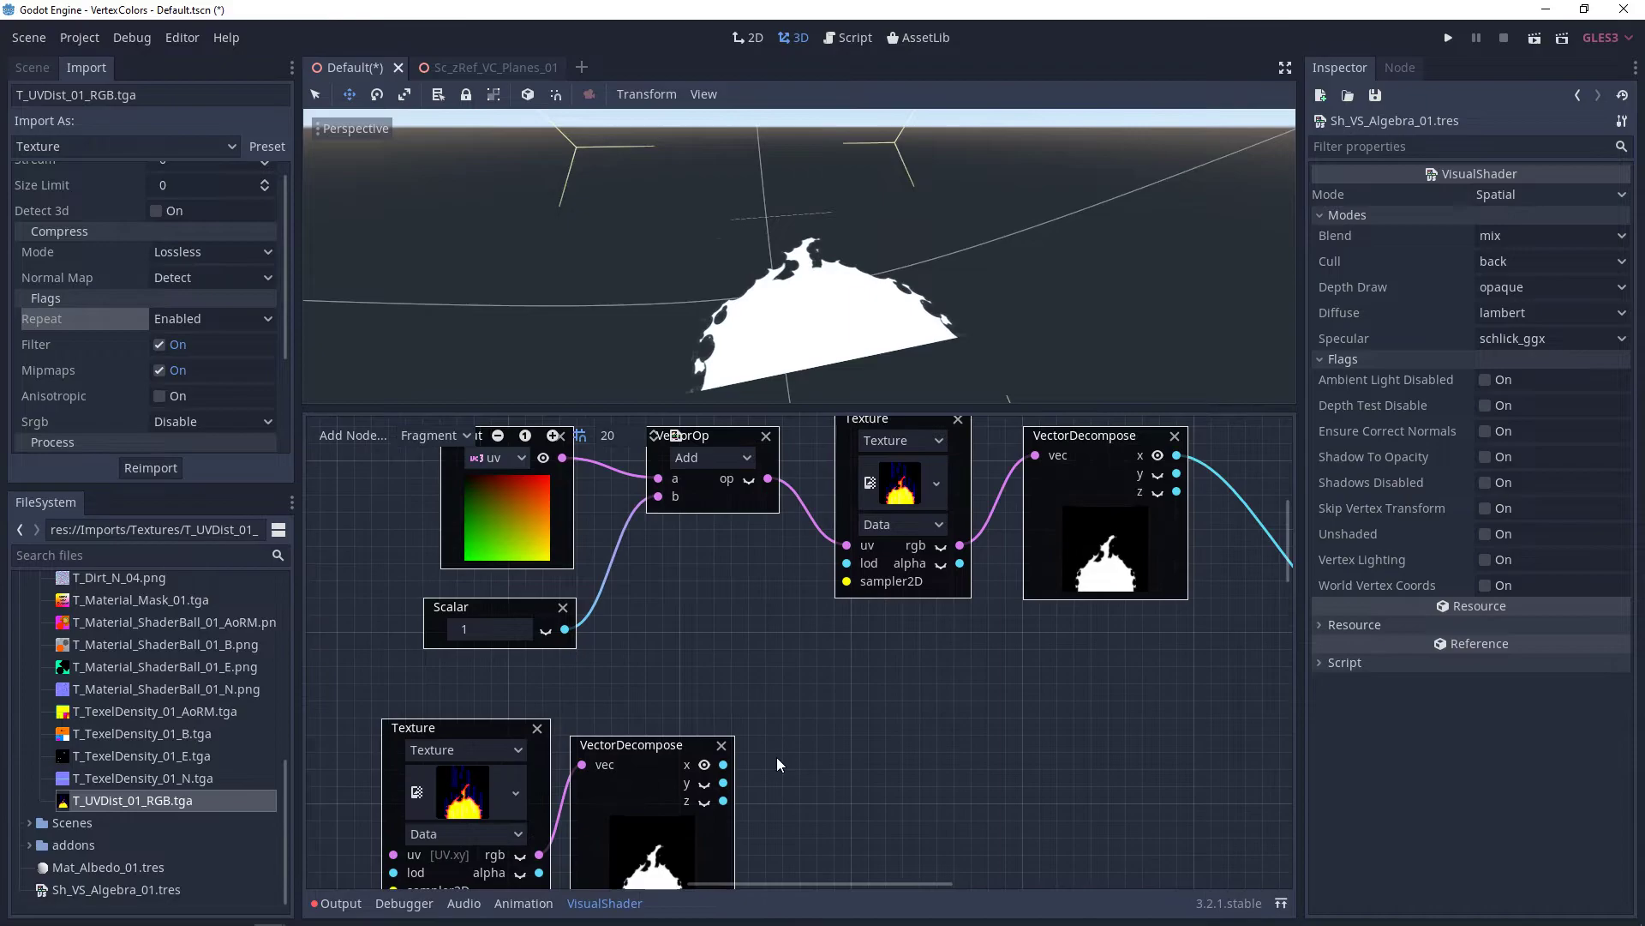
drag(754, 799, 505, 727)
key(Escape)
drag(487, 725, 524, 682)
middle_drag(883, 696, 853, 710)
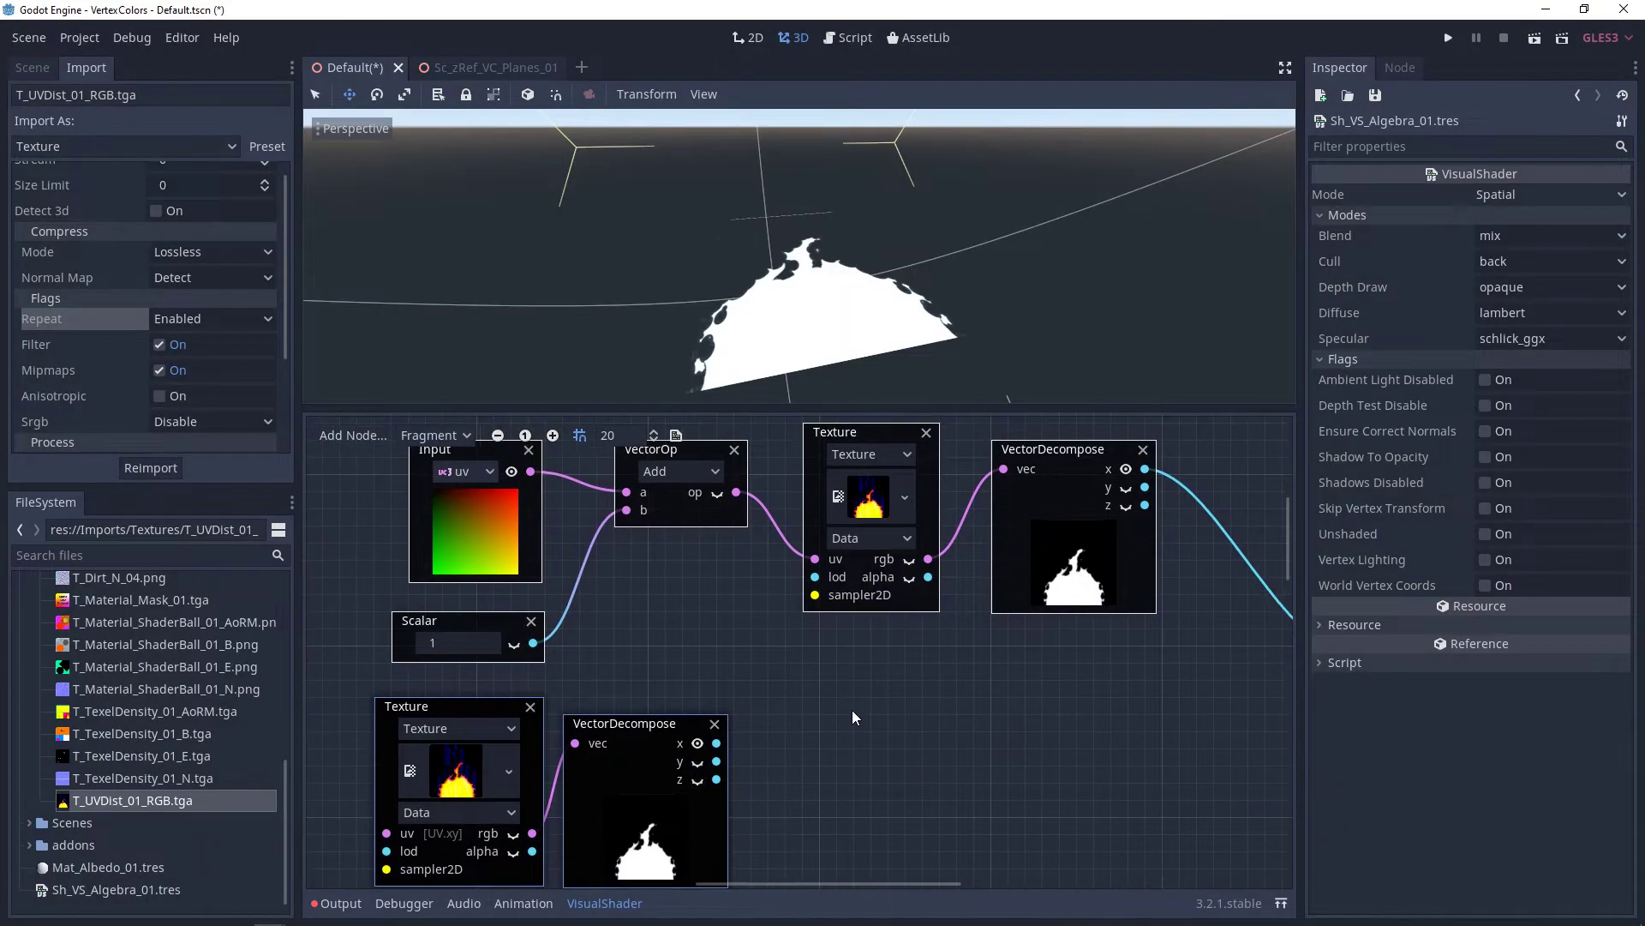
- Try driving the original texture's UV with the copied texture's rgb, followed by the copied VectorDecompose's y and z outputs
drag(532, 833, 815, 559)
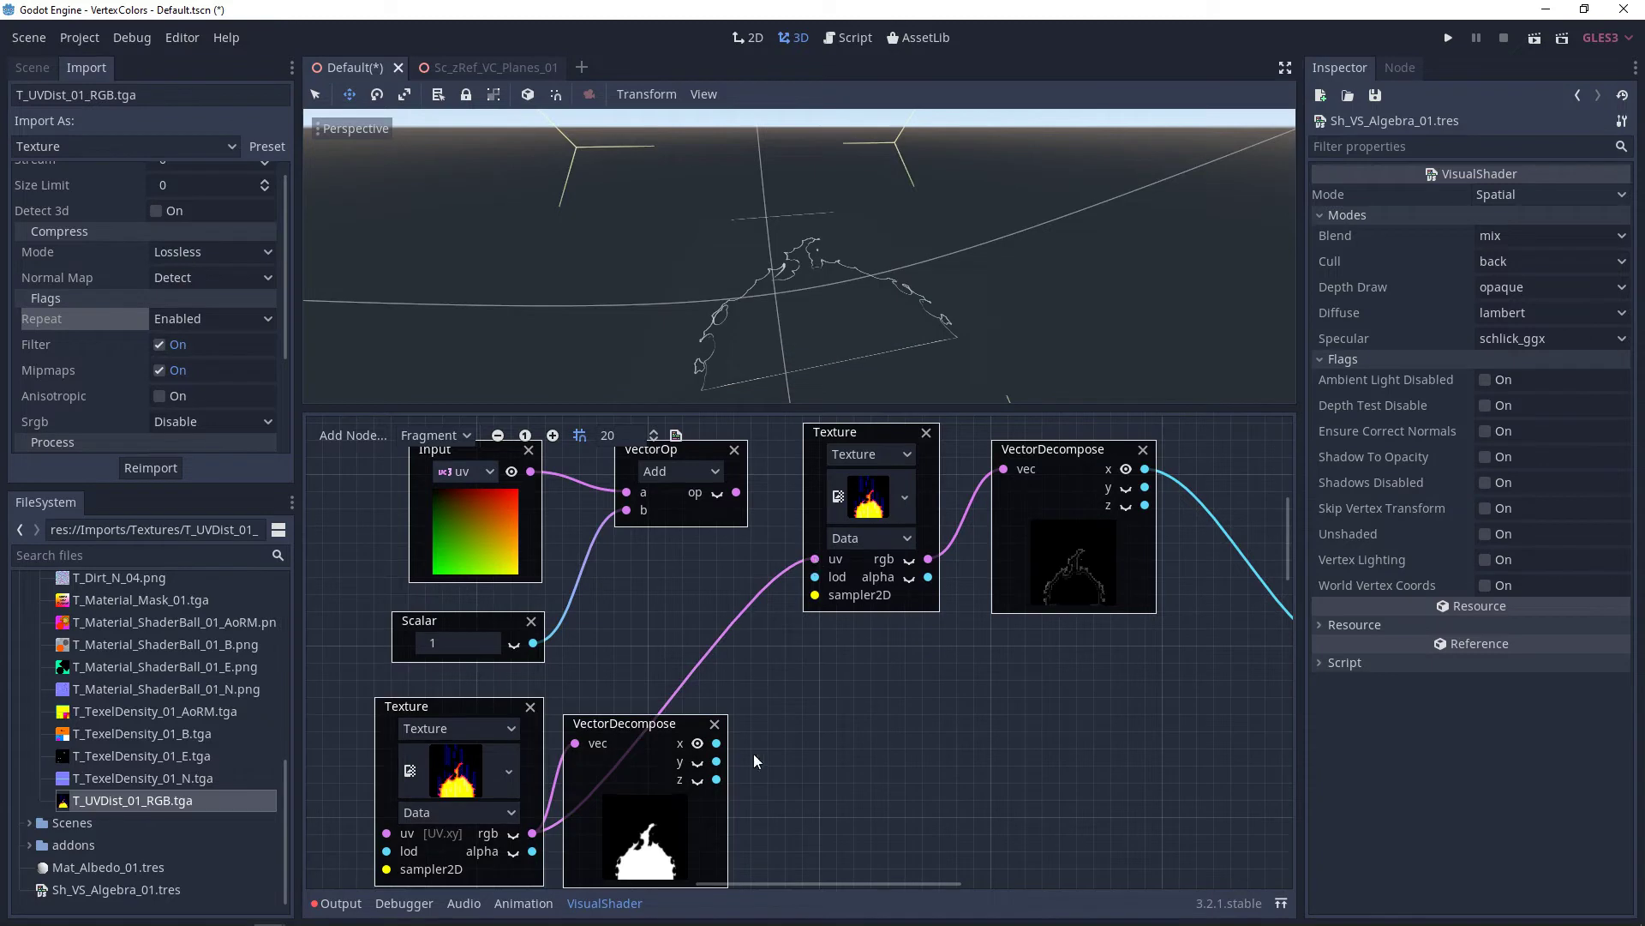
drag(717, 761, 815, 558)
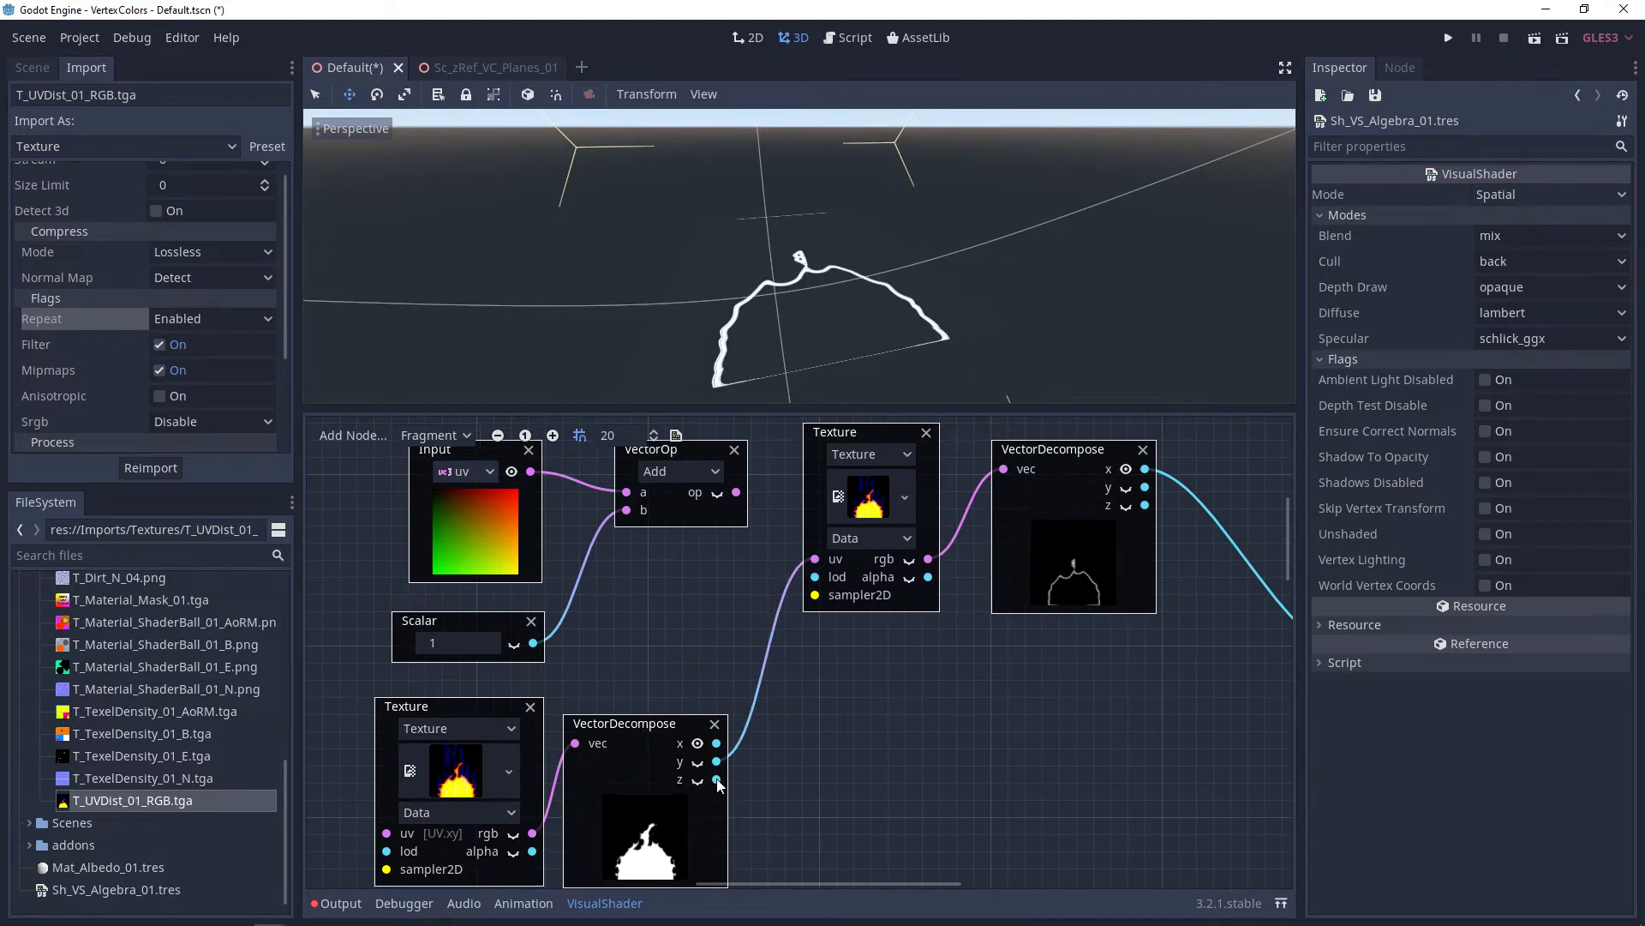
drag(716, 779, 815, 559)
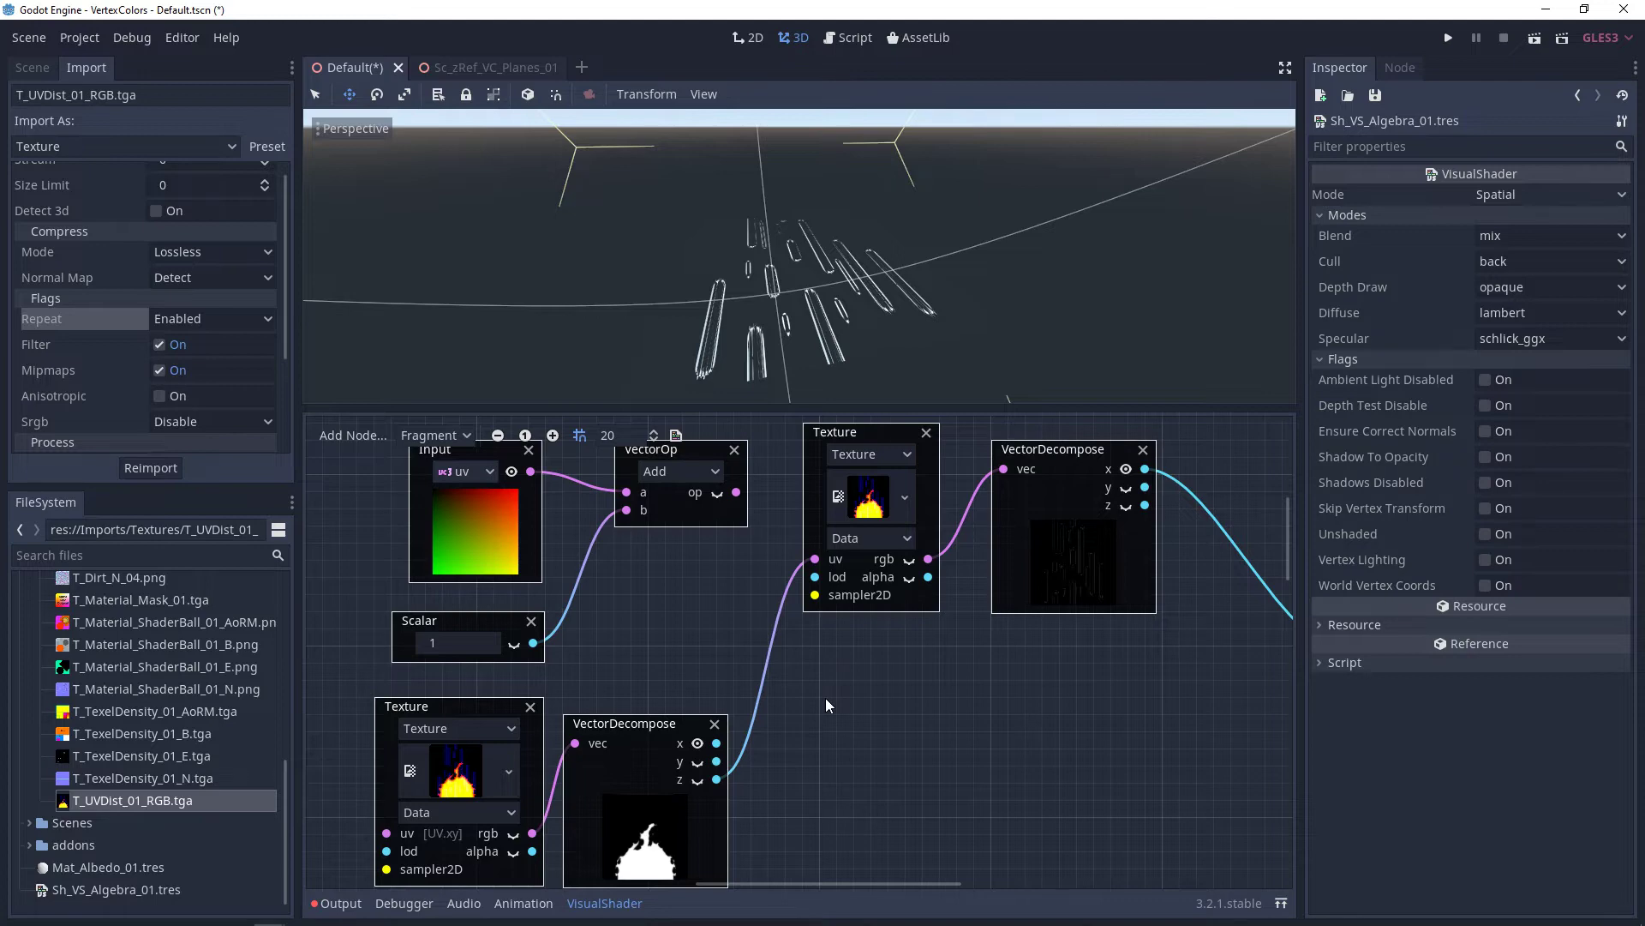
- Delete the VectorOp Add node and add a VectorDecompose fed by the UV input
middle_drag(711, 618, 809, 694)
click(835, 528)
drag(703, 743, 406, 527)
right_click(553, 556)
text(vector)
double_click(651, 636)
drag(625, 550, 619, 529)
- Add a VectorCompose with x taken from the UV VectorDecompose, and connect its output to the original texture's UV
drag(686, 548, 827, 528)
text(ve)
key(BackSpace)
key(BackSpace)
text(compo)
double_click(840, 702)
drag(599, 635, 454, 528)
drag(454, 528, 351, 528)
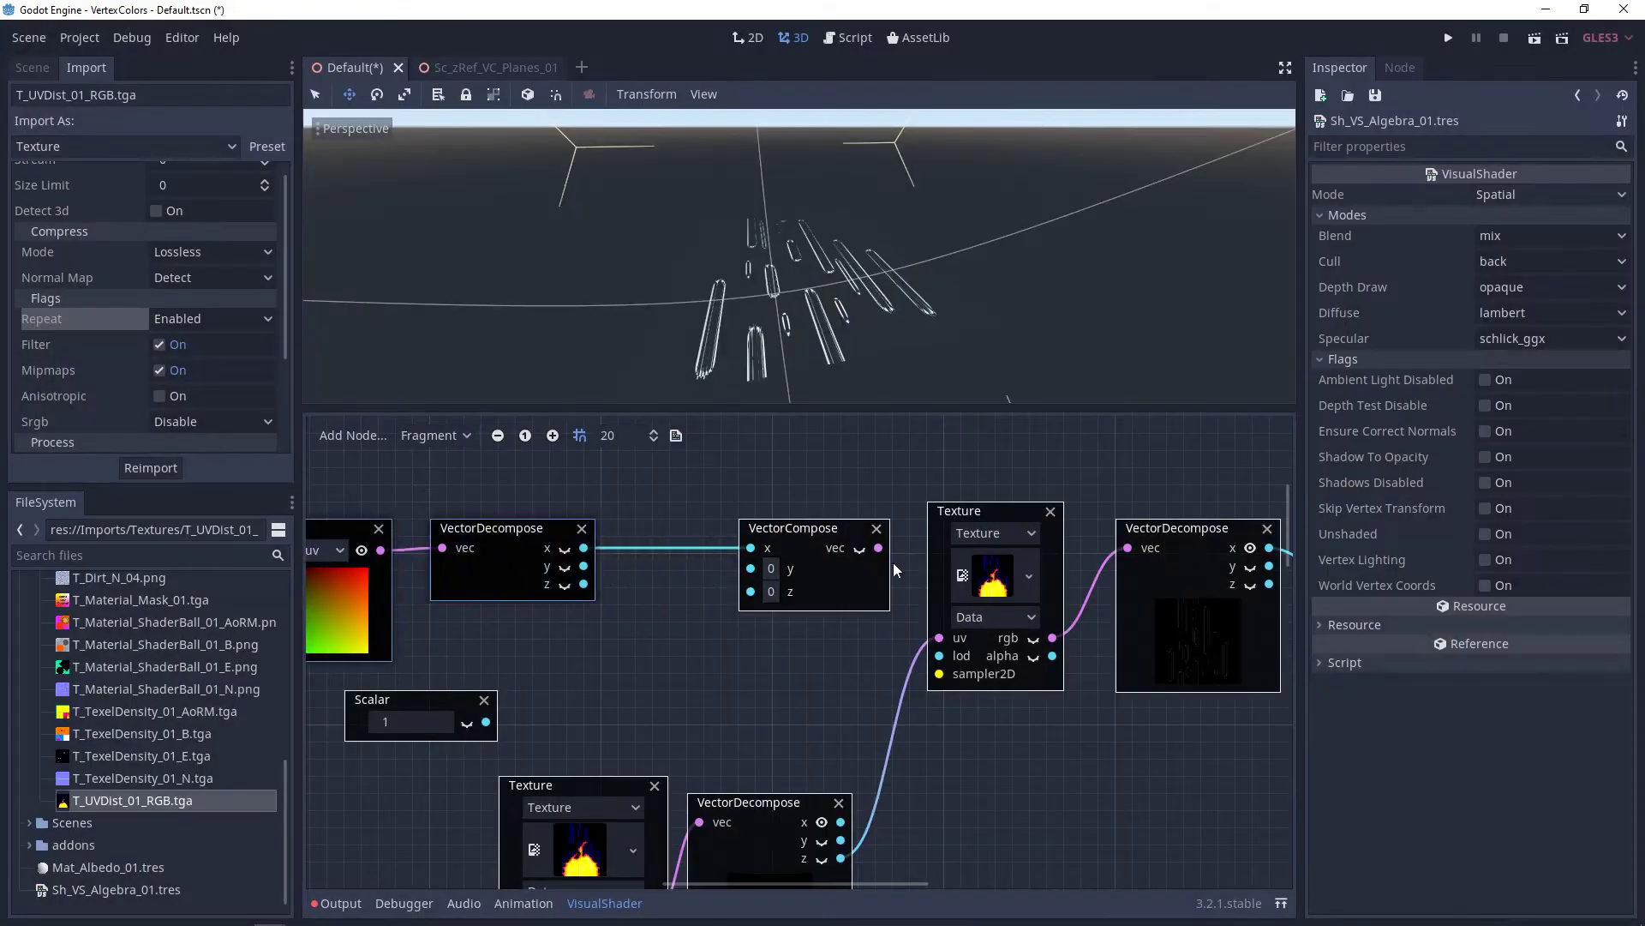
drag(878, 548, 939, 637)
- Insert a scalar Add node between the y output of the UV VectorDecompose and the y input of the VectorCompose
middle_drag(666, 670, 734, 661)
right_click(729, 647)
text(add)
double_click(800, 687)
drag(790, 659, 729, 641)
drag(651, 557, 682, 683)
drag(791, 682, 818, 558)
middle_drag(874, 682, 907, 682)
drag(514, 664, 411, 682)
middle_drag(900, 692, 877, 681)
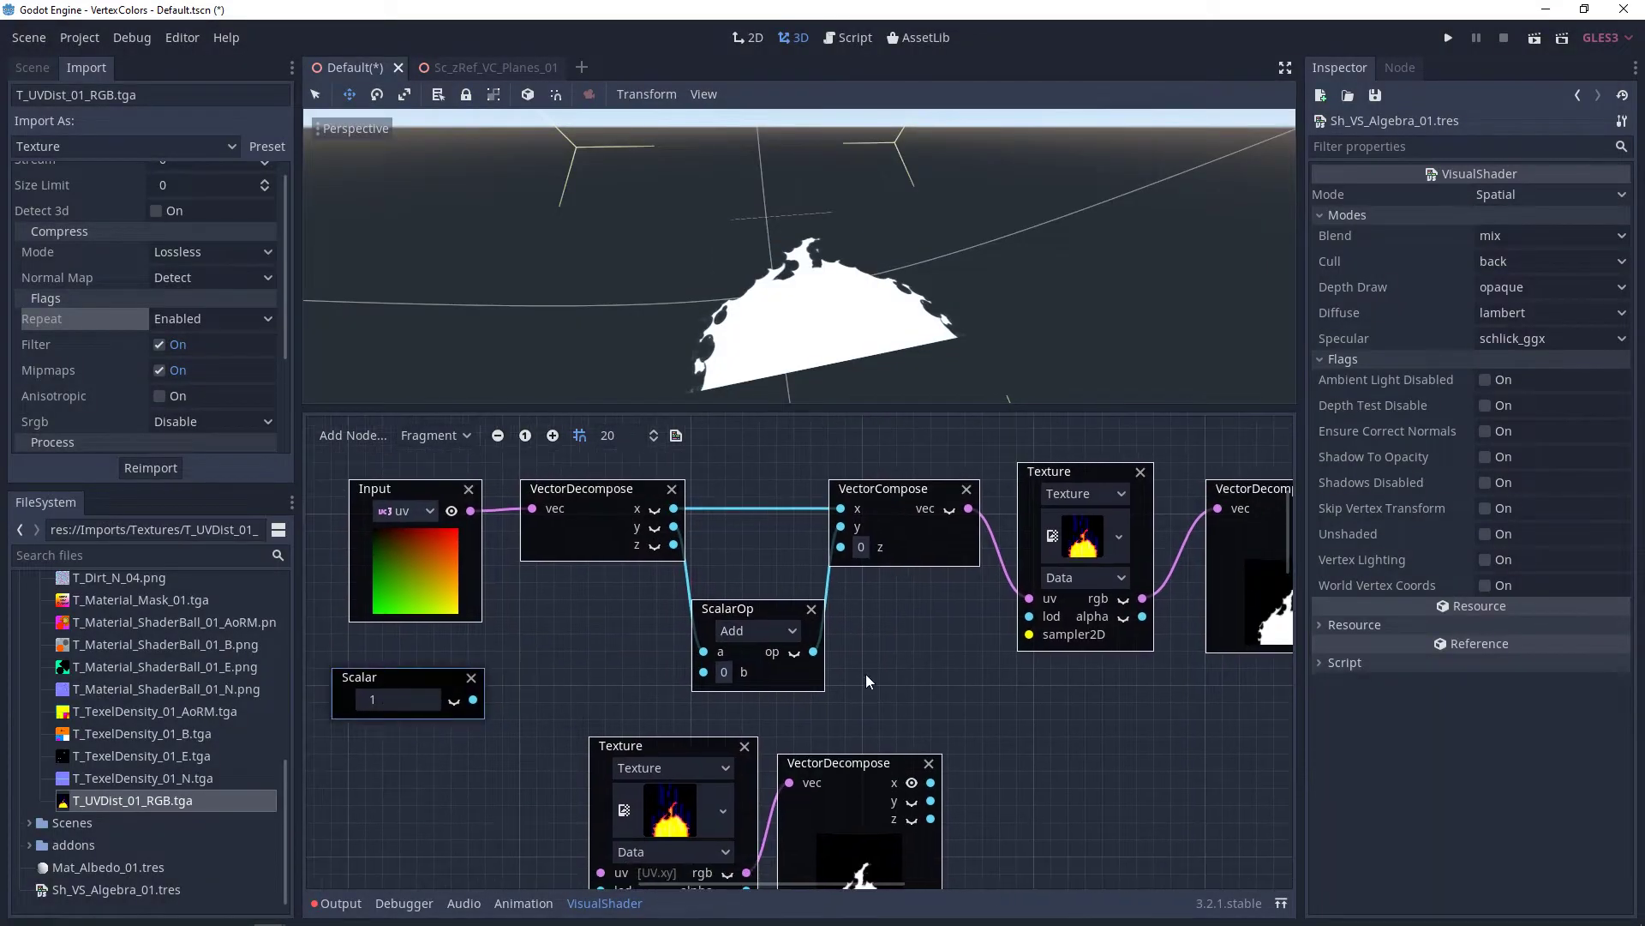
- Connect the copied VectorDecompose's z output through a new scalar Multiply node to the Add node's b input
drag(949, 776, 723, 664)
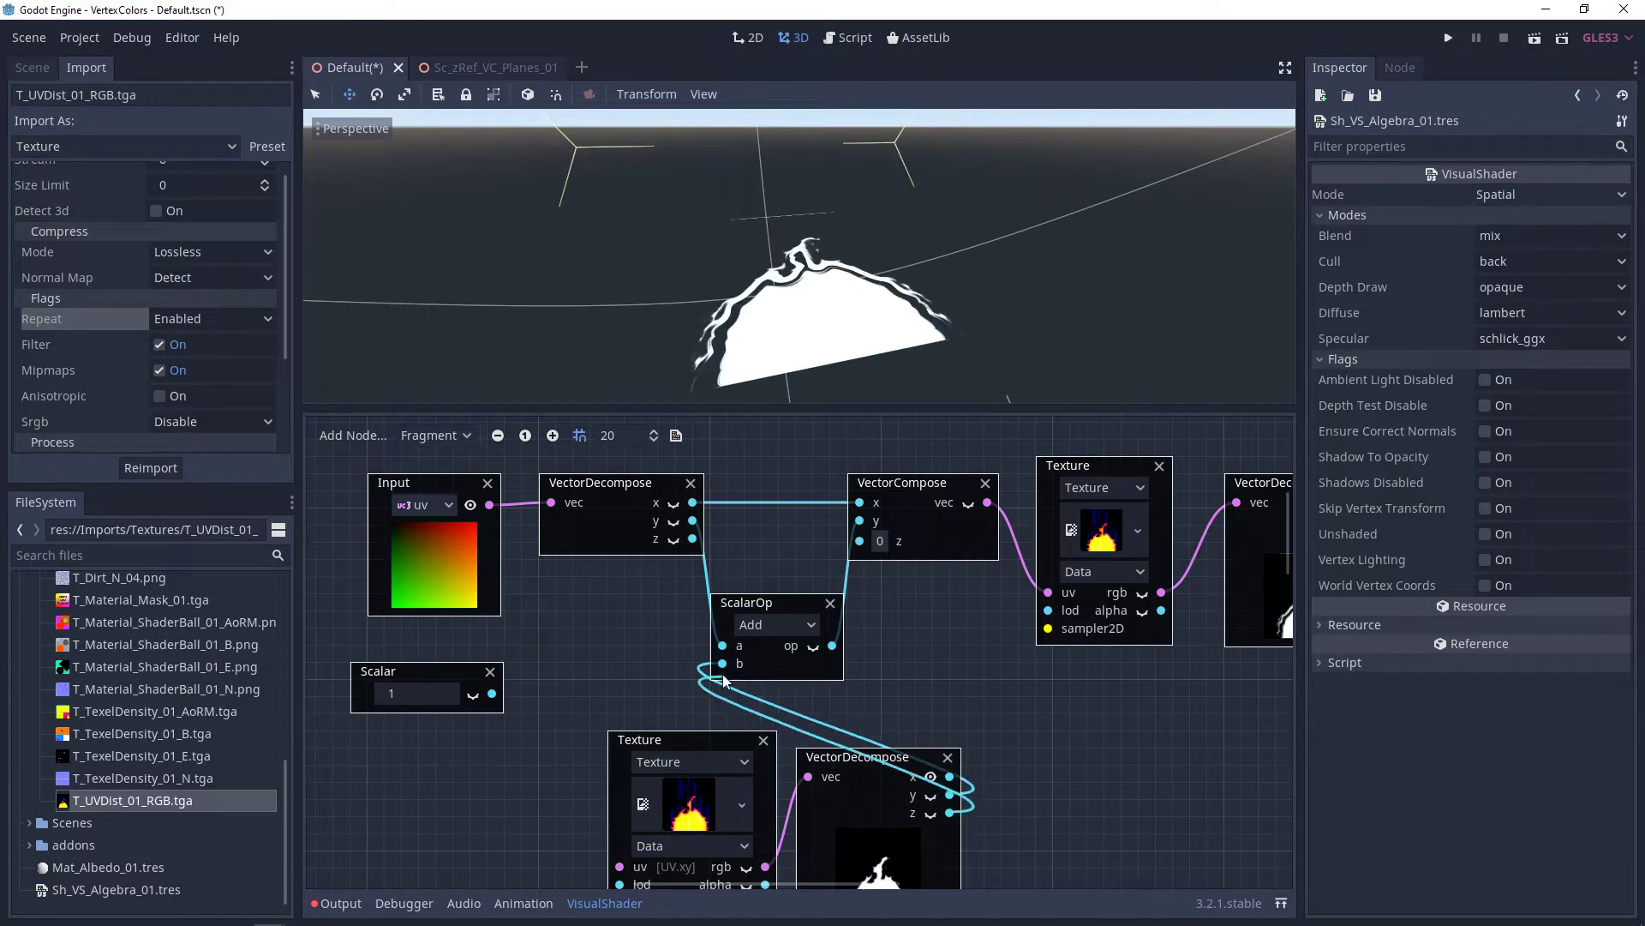
middle_drag(1071, 763, 1175, 719)
drag(1058, 774, 833, 746)
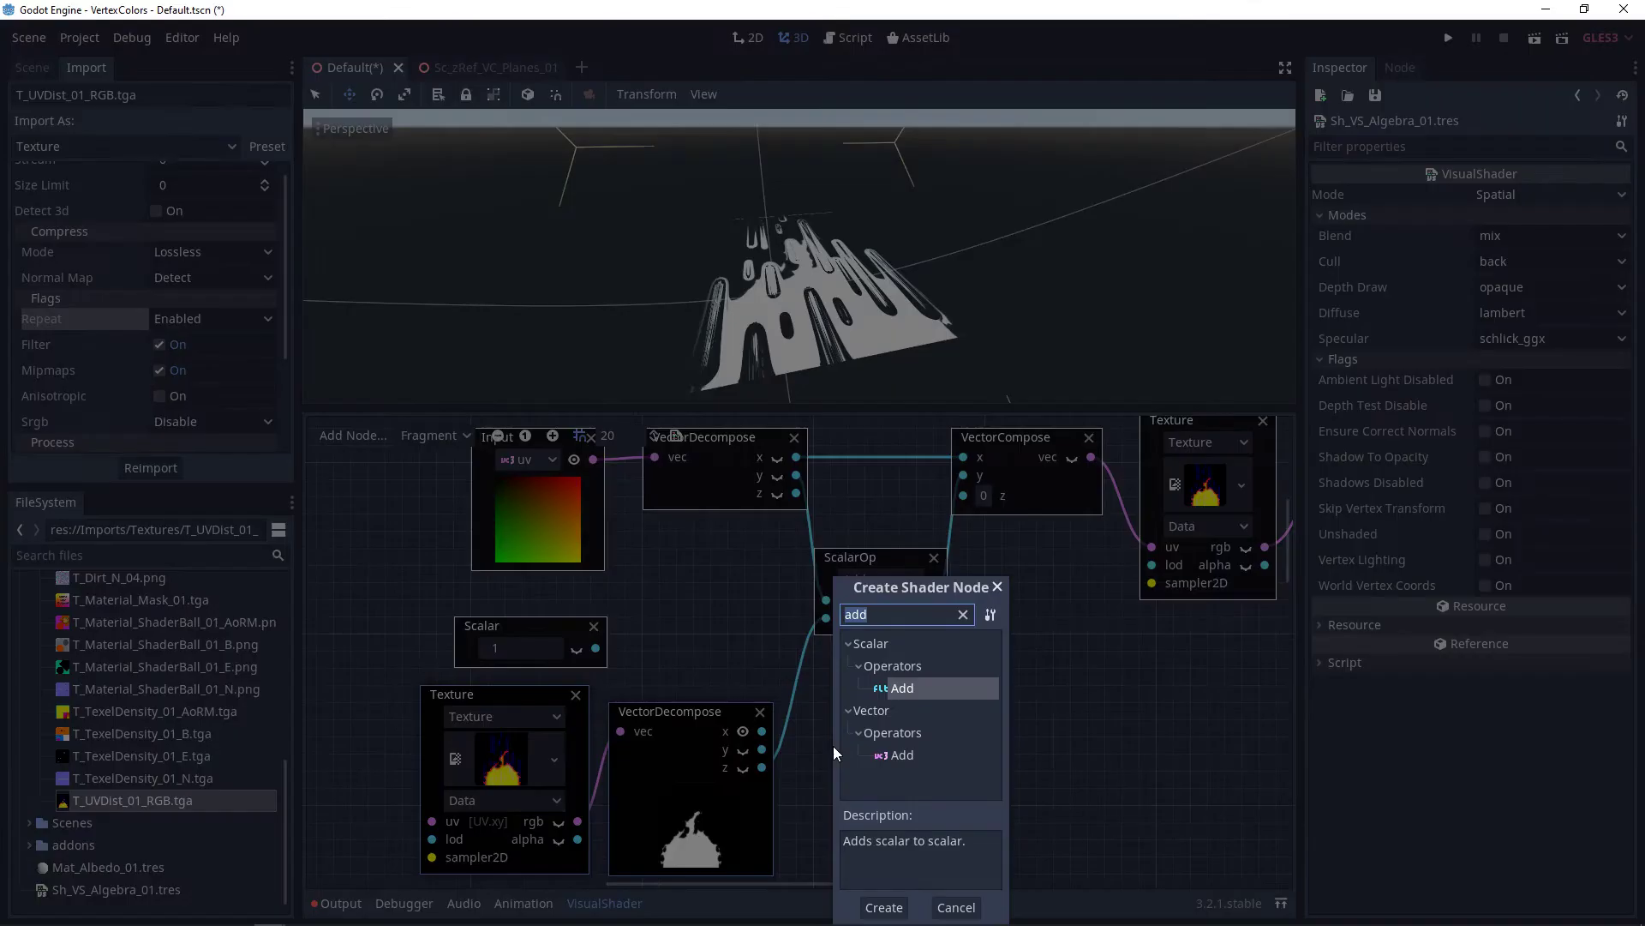
text(mul)
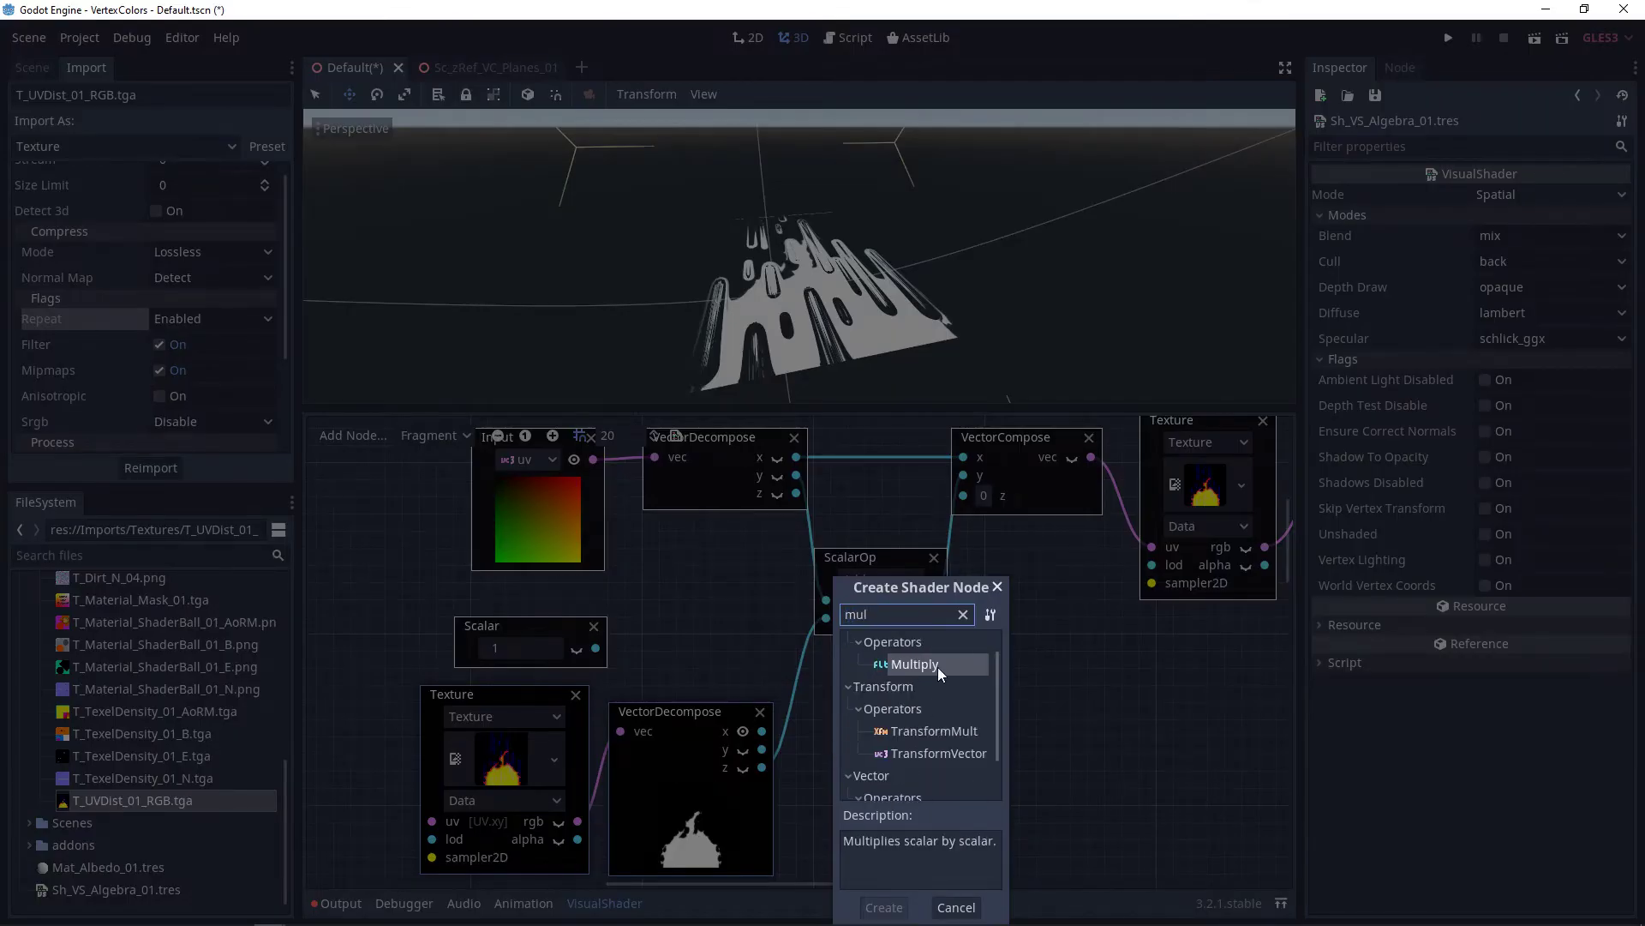
double_click(938, 665)
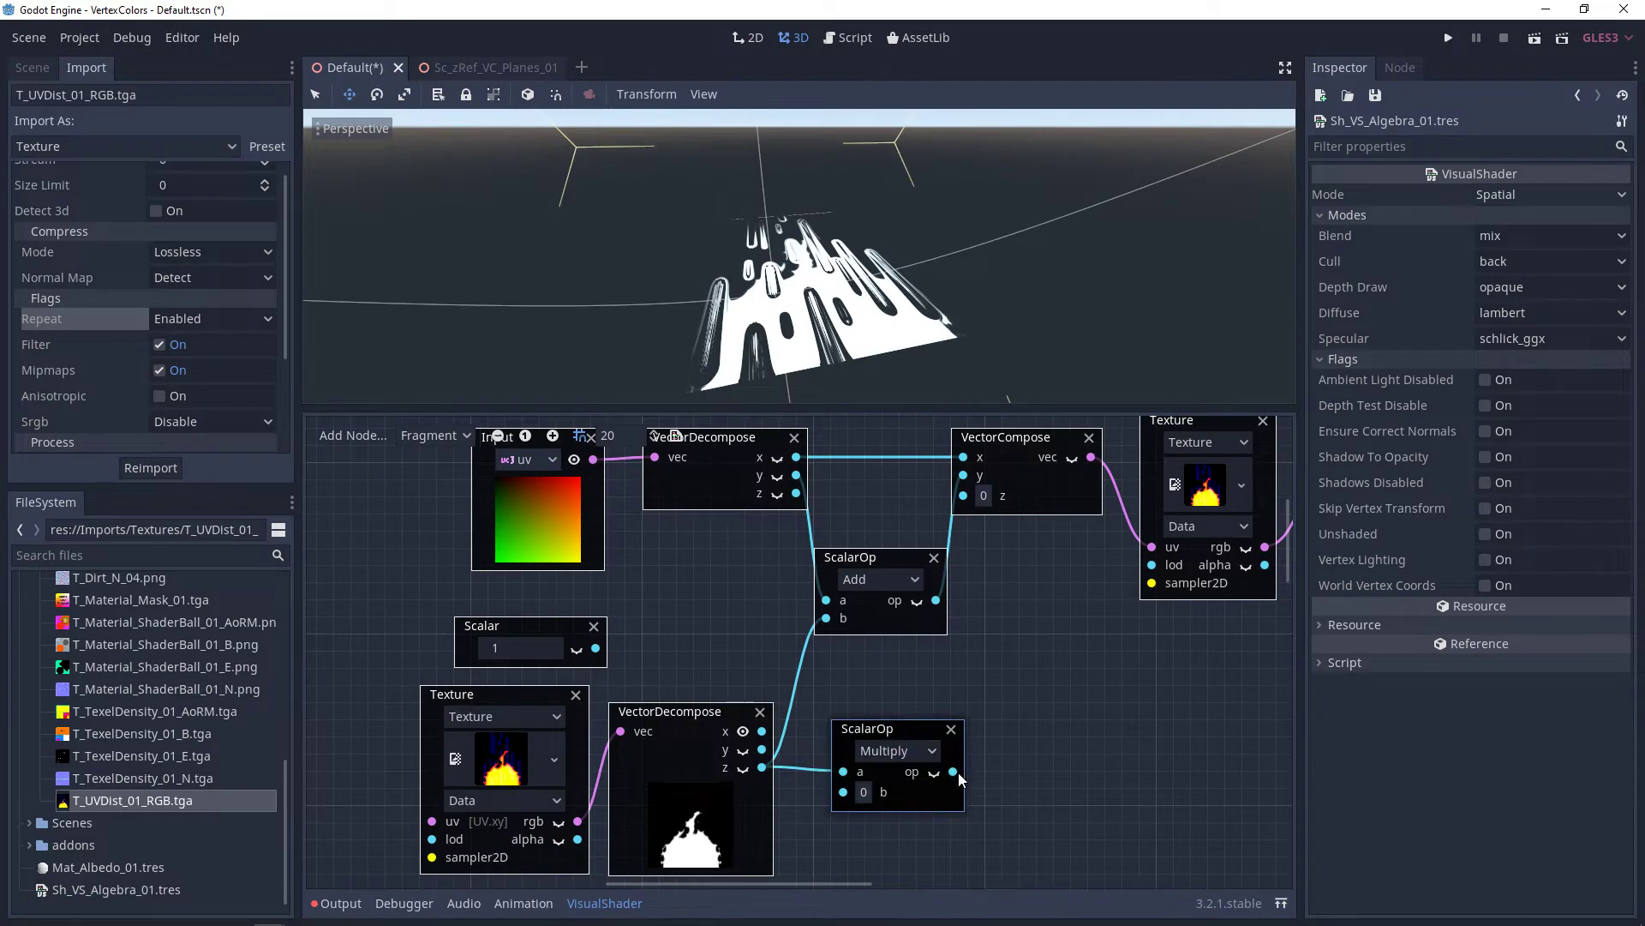
drag(954, 772, 826, 618)
- Place the Scalar node under the Multiply node, connect it to input b and set it to 0.404
drag(536, 632, 896, 839)
drag(955, 853, 844, 790)
drag(880, 853, 833, 853)
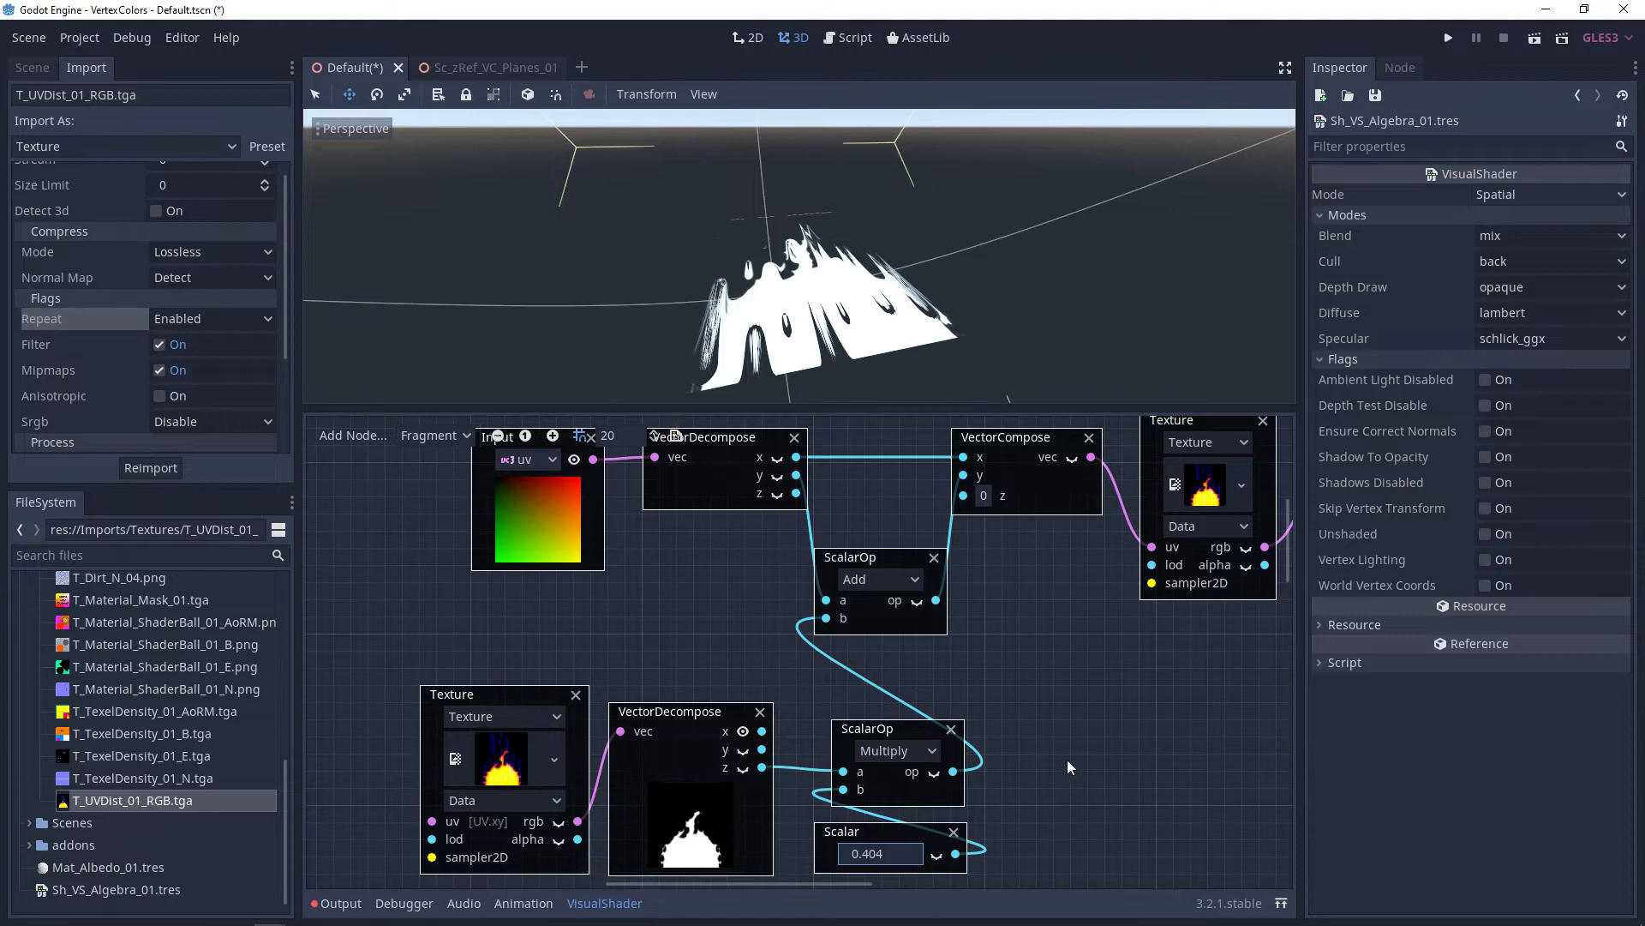
- Duplicate the UV input, VectorDecompose, Add and VectorCompose group, and connect the copy's output to the copied texture's UV
middle_drag(1072, 738, 1151, 756)
drag(1112, 650, 603, 442)
middle_drag(552, 605, 917, 525)
click(446, 579)
key(ctrl+v)
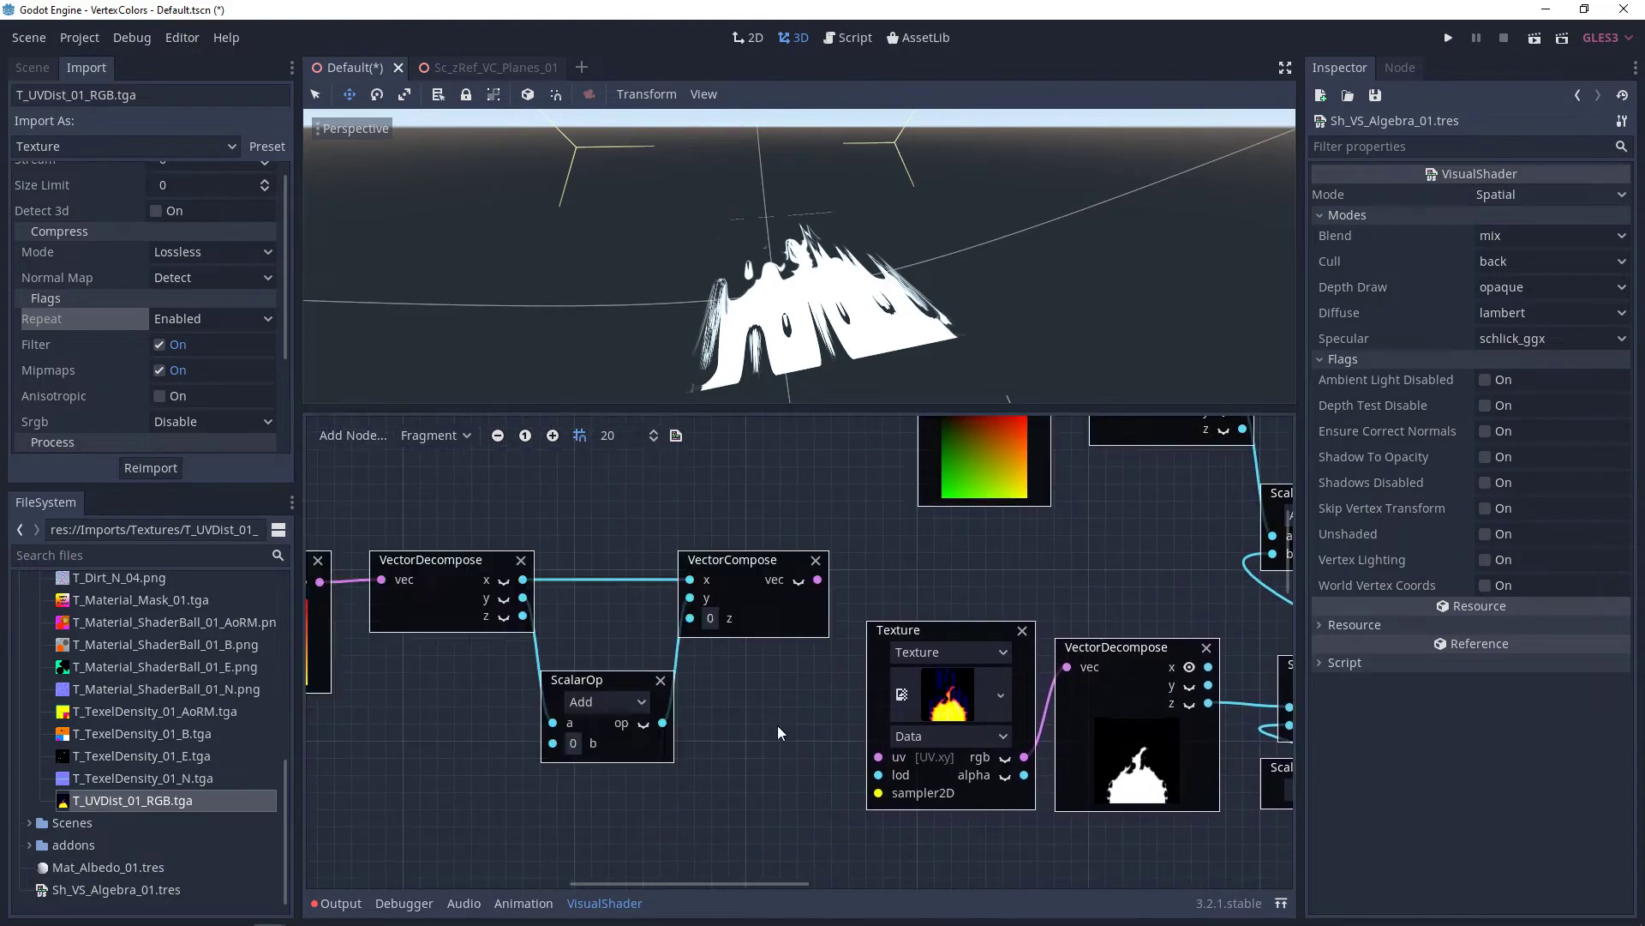
middle_drag(760, 729, 820, 711)
drag(876, 563, 938, 740)
- Add a Time input node and connect it to the b input of the duplicated Add node
drag(612, 727, 482, 756)
text(scala)
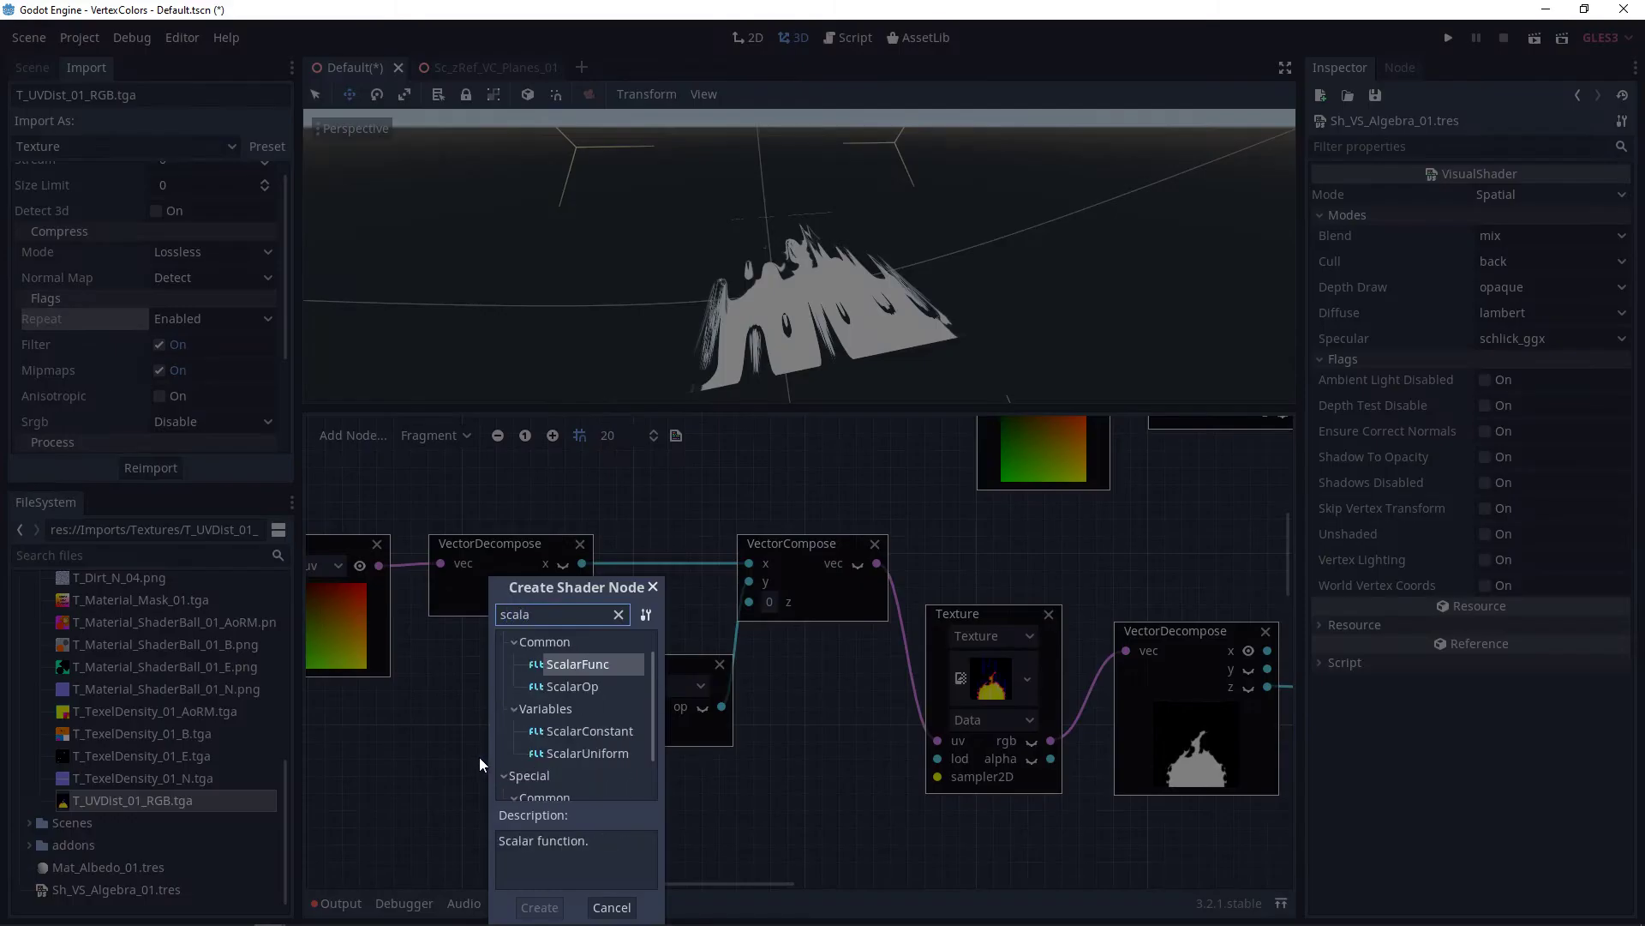
click(579, 712)
double_click(580, 711)
middle_drag(619, 789, 639, 788)
drag(433, 778, 1644, 779)
middle_drag(575, 811, 623, 791)
key(Return)
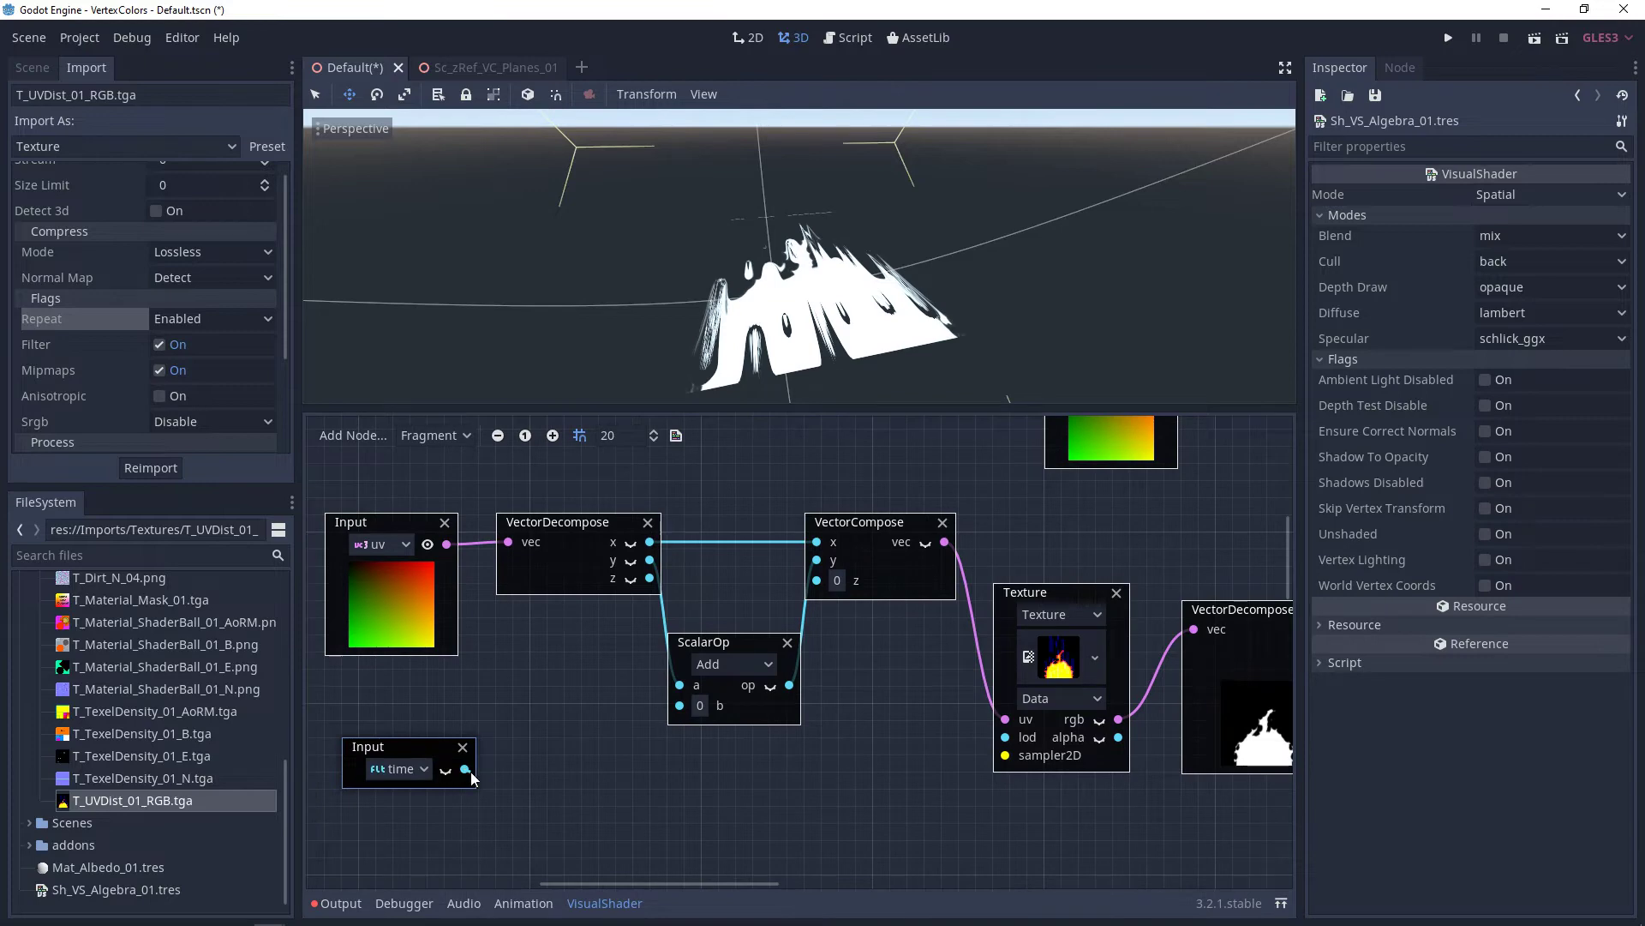
drag(469, 770, 674, 708)
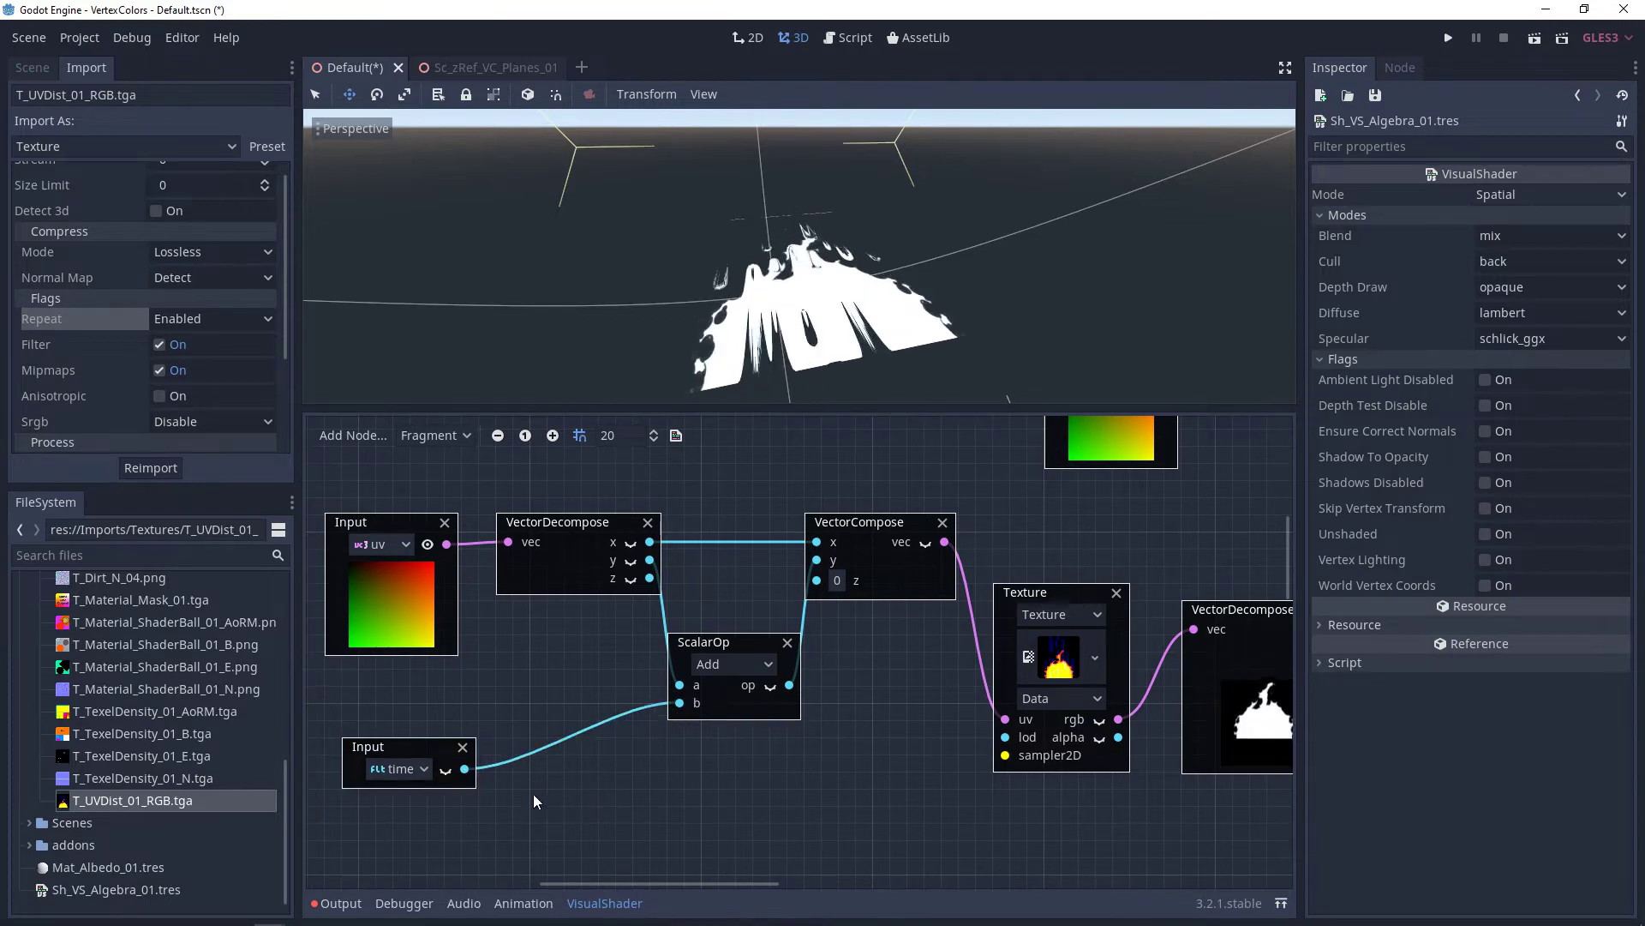
- Insert a scalar Multiply between the Time input and the duplicated Add node's b input, with its b value at 0.2
right_click(542, 773)
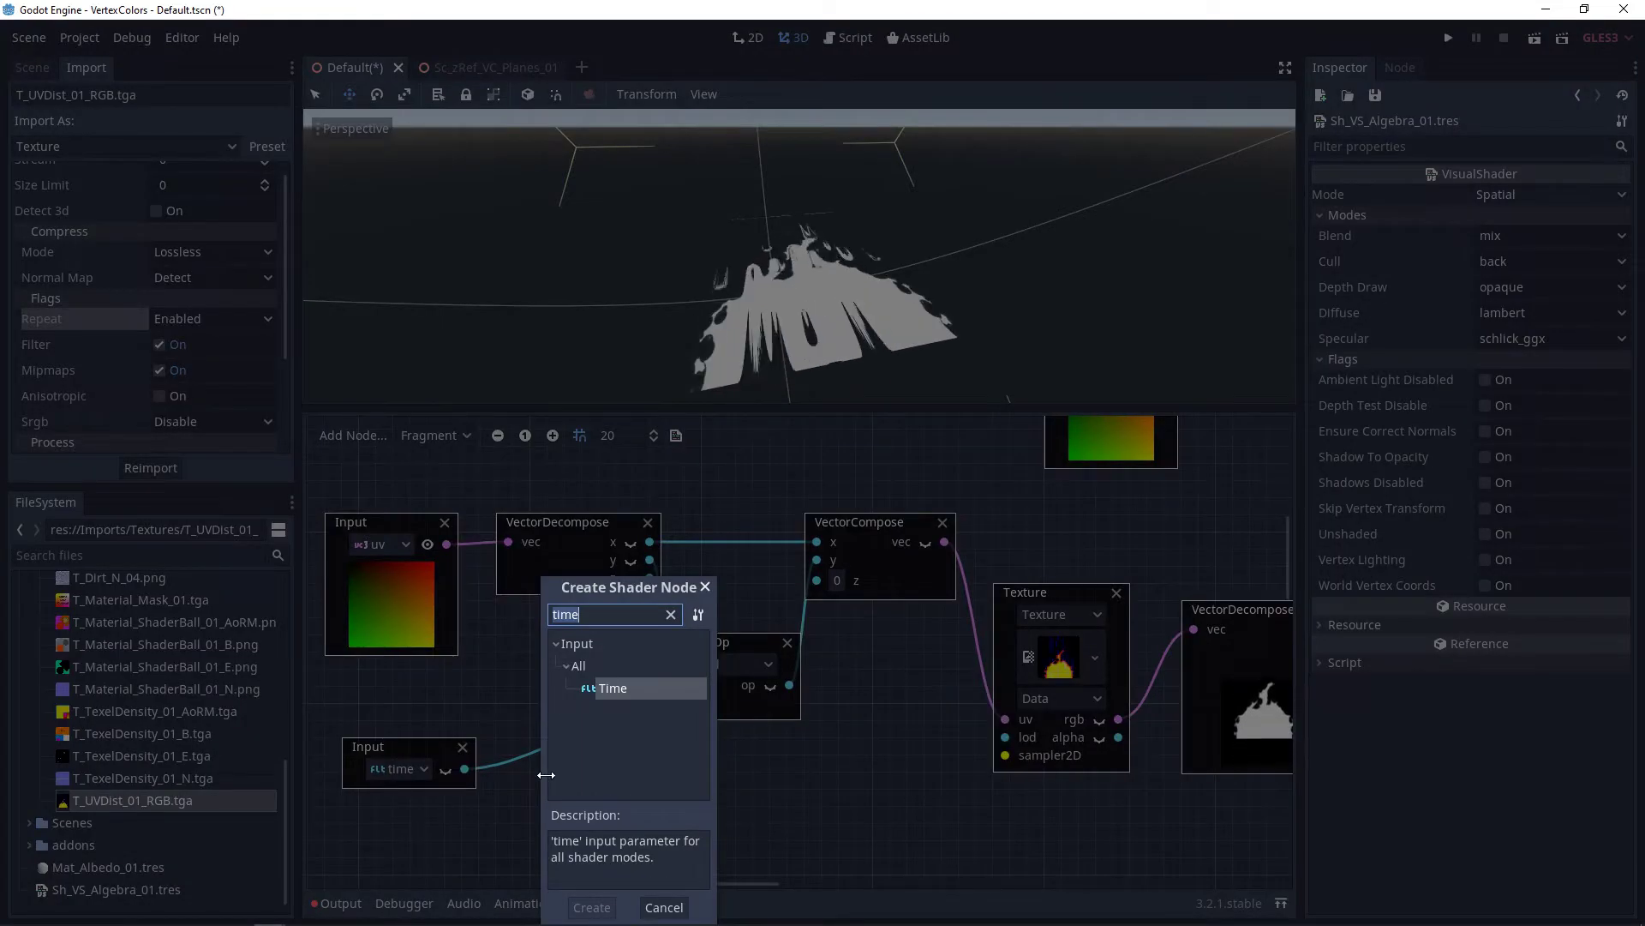
text(mul)
key(Return)
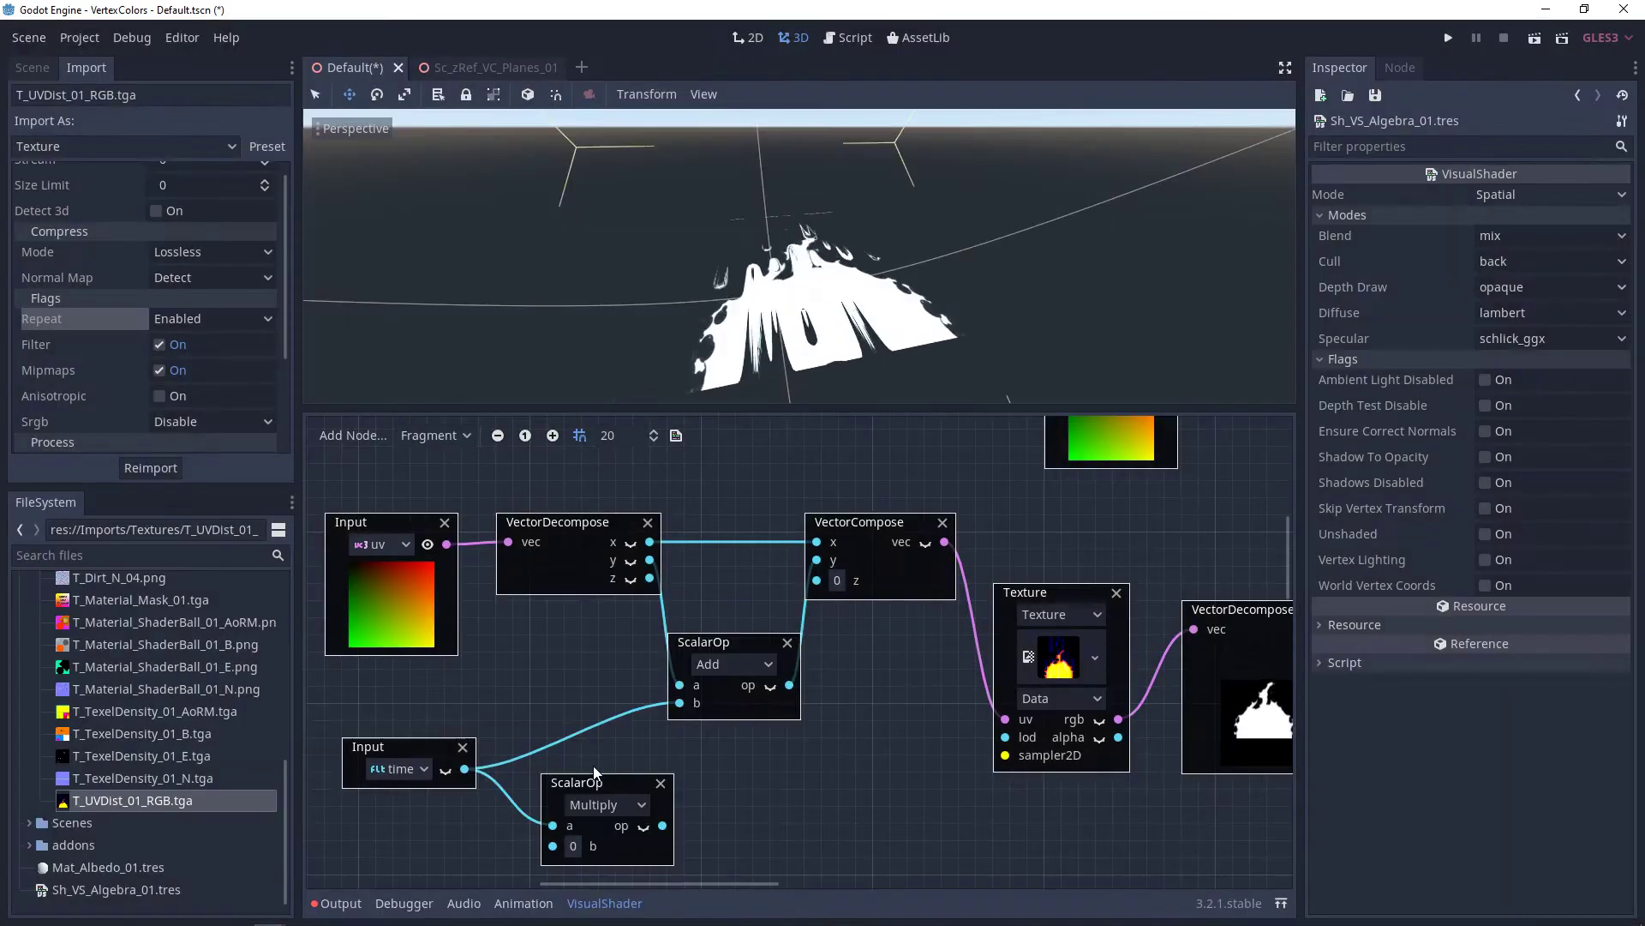
drag(664, 826, 679, 703)
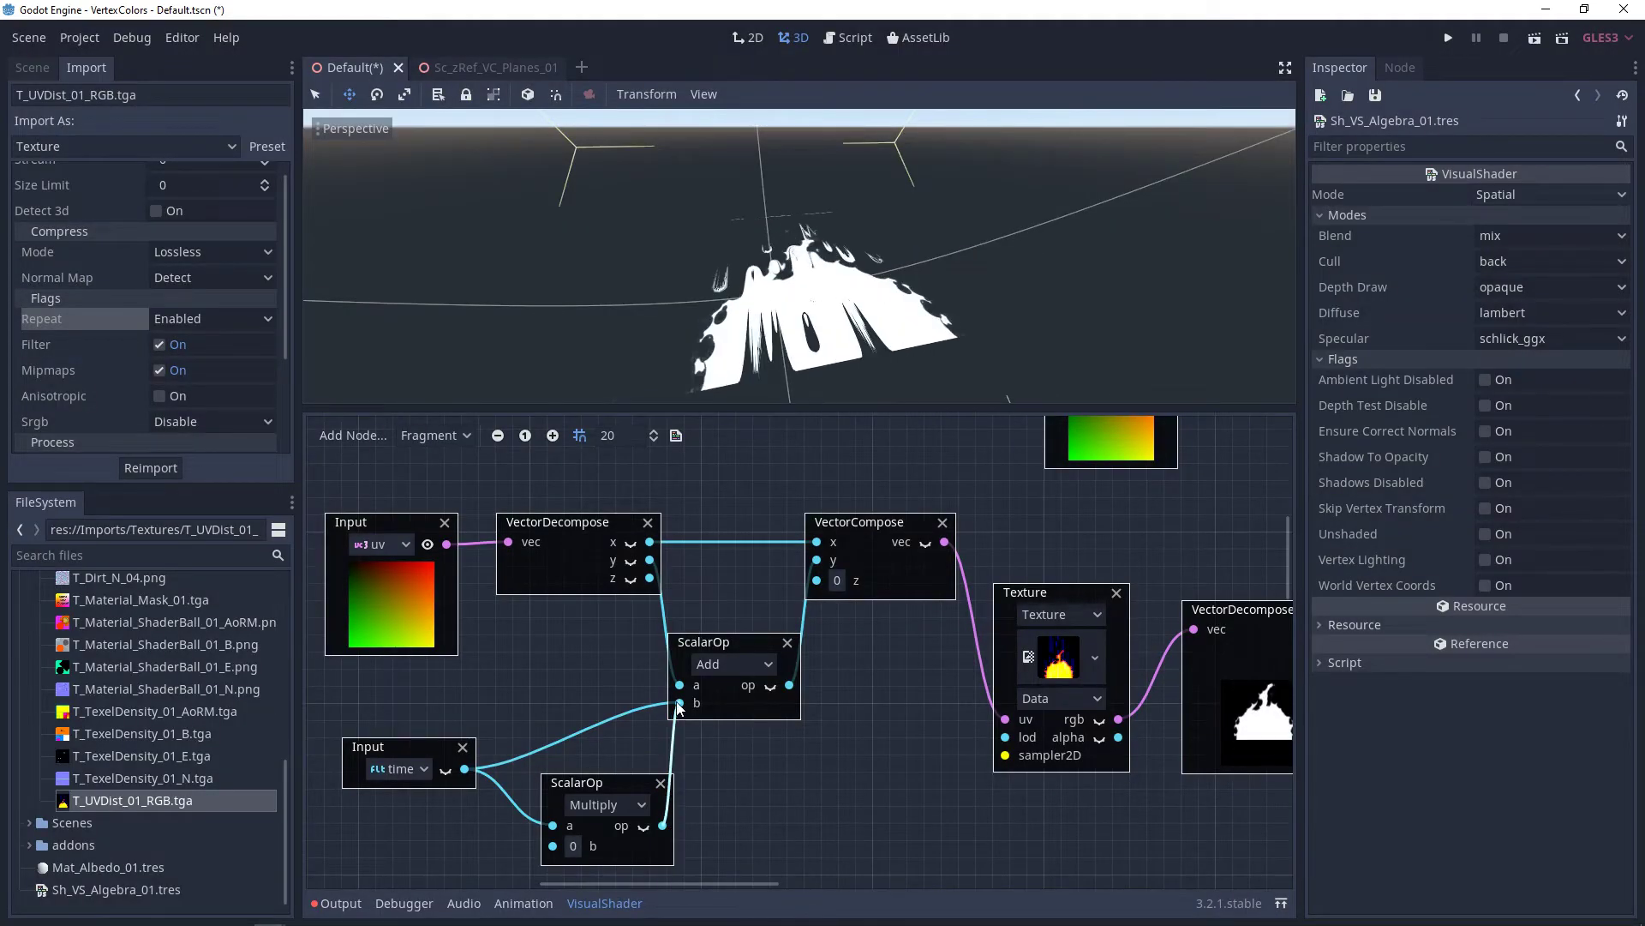
click(575, 846)
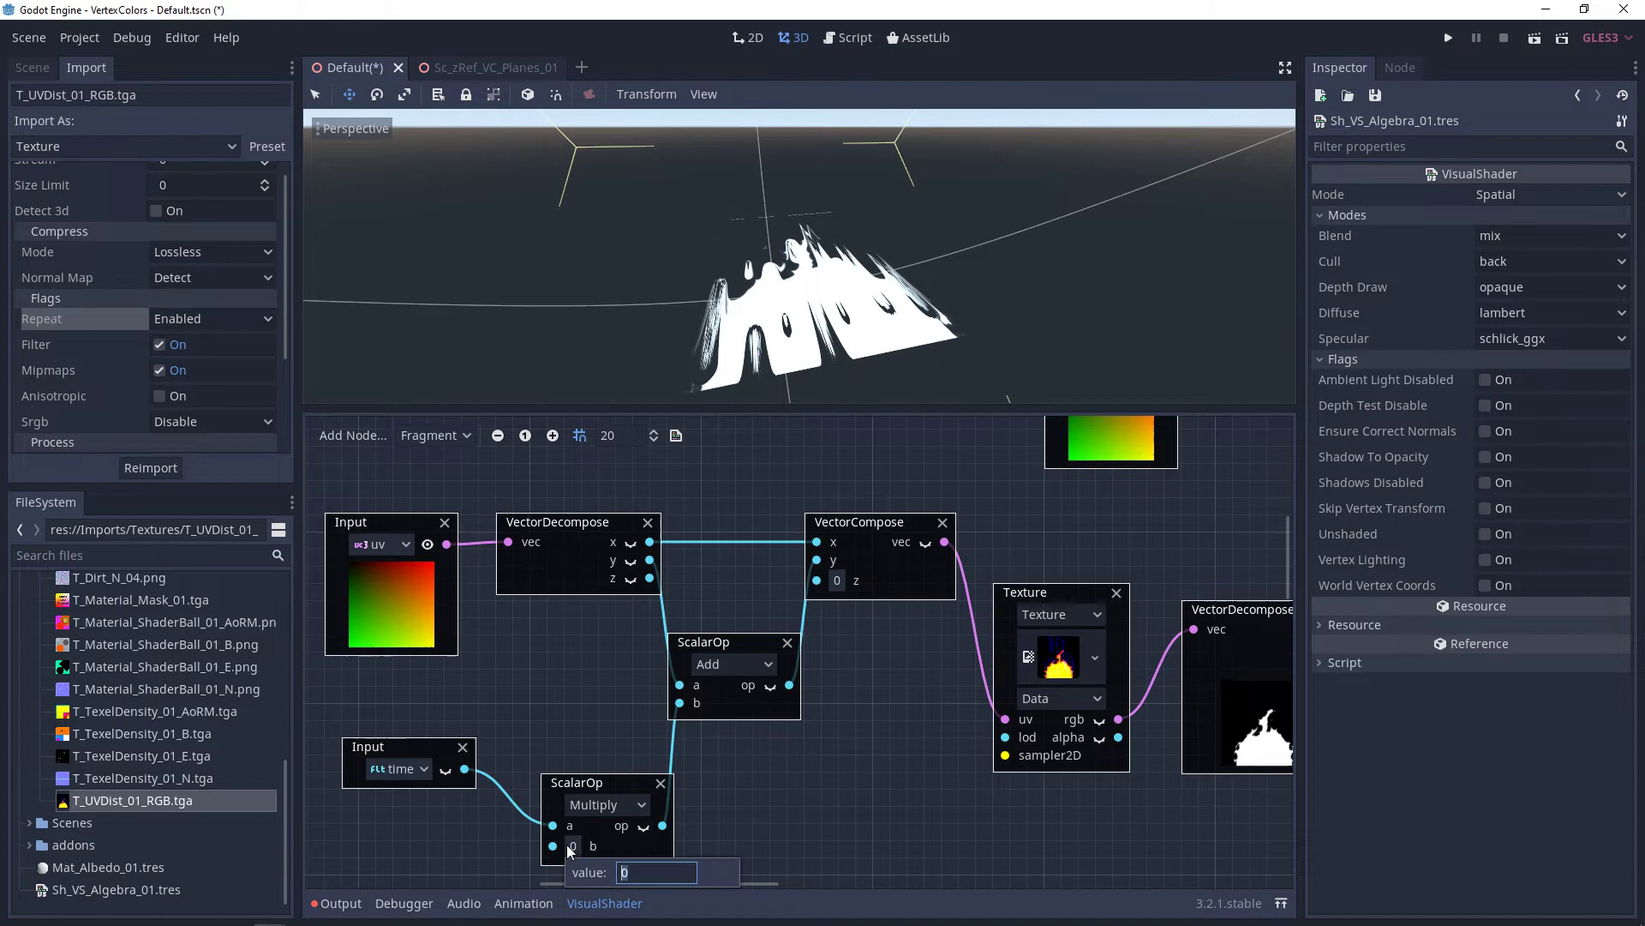
text(0.2)
key(Return)
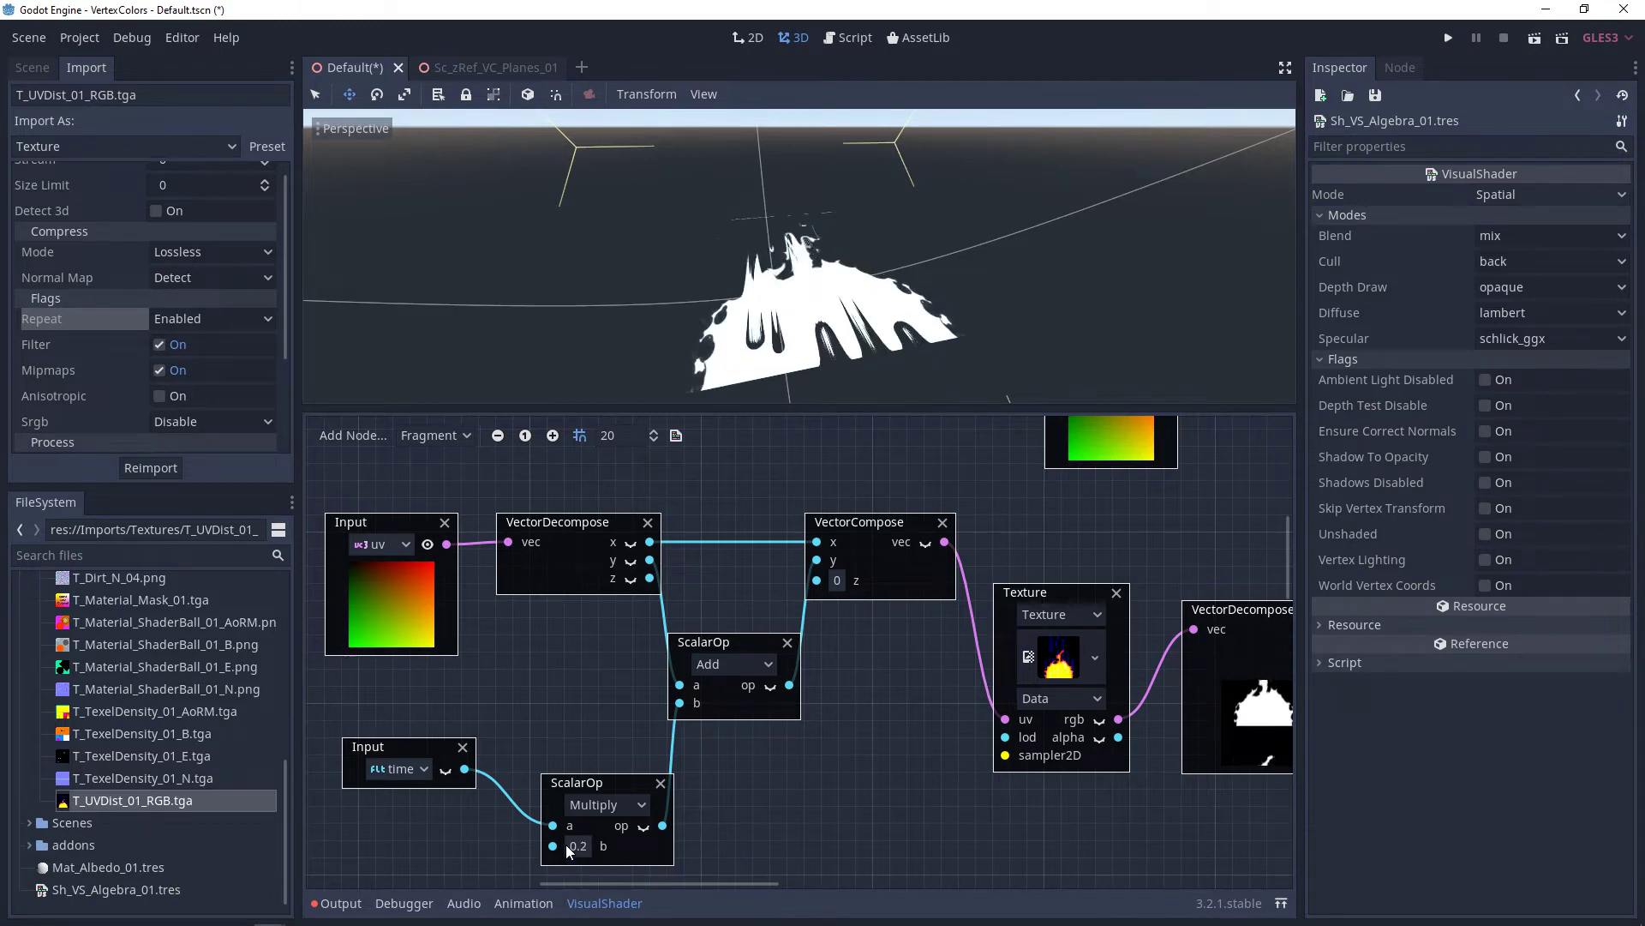
- Set the b value of the time Multiply node to 0.05
click(575, 847)
text(0.05)
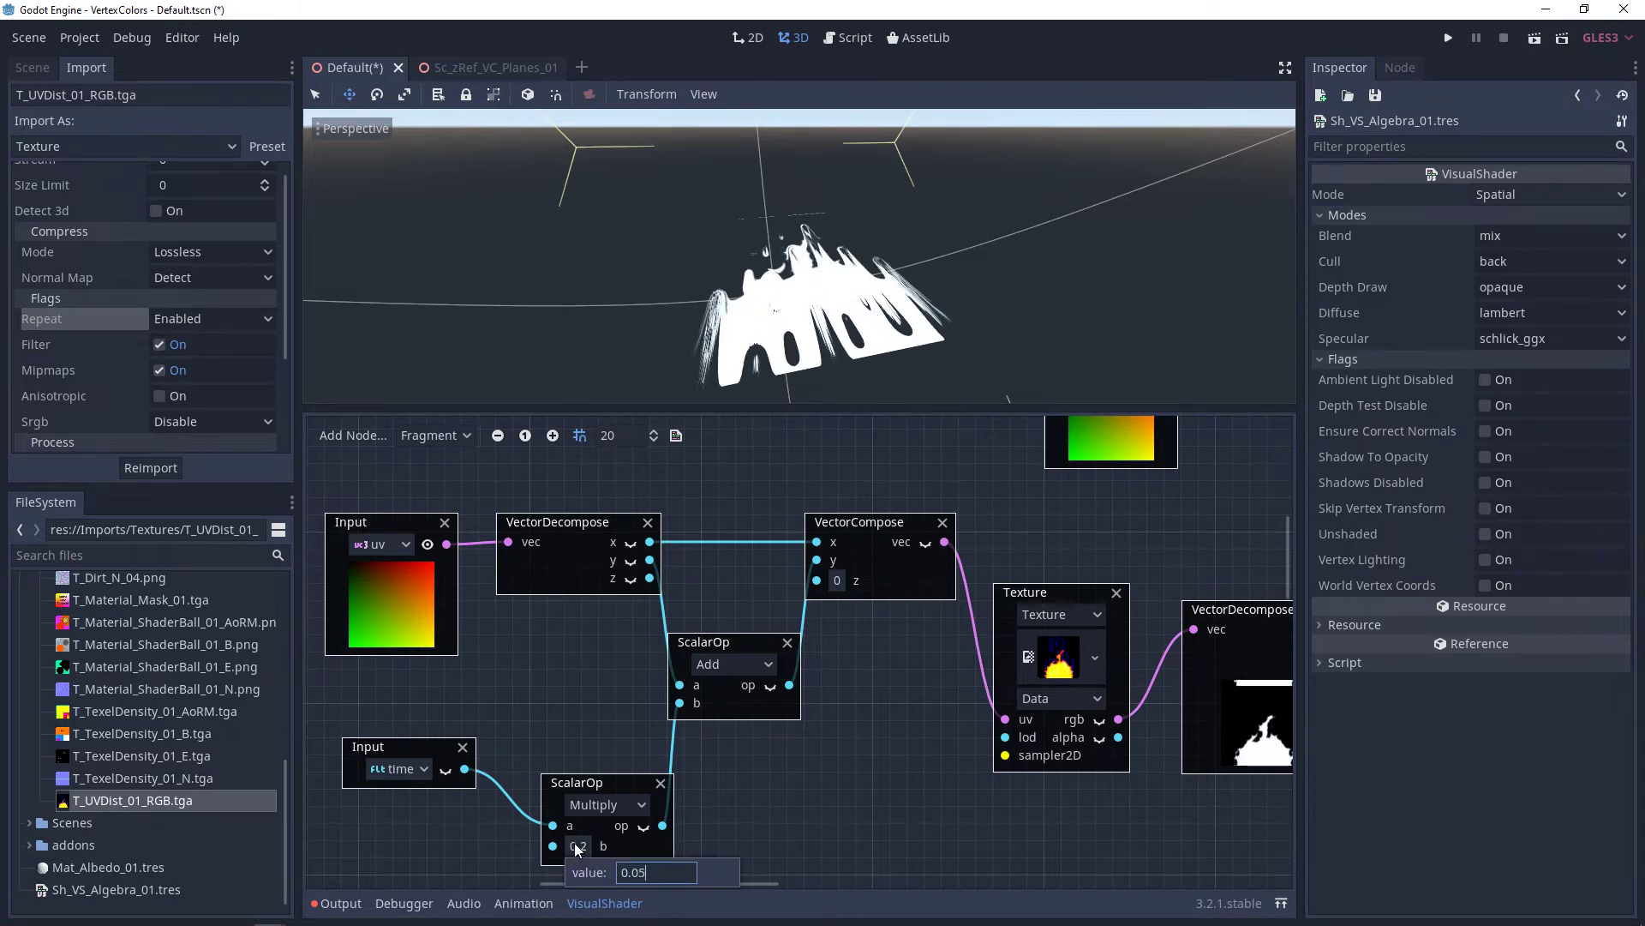
key(Return)
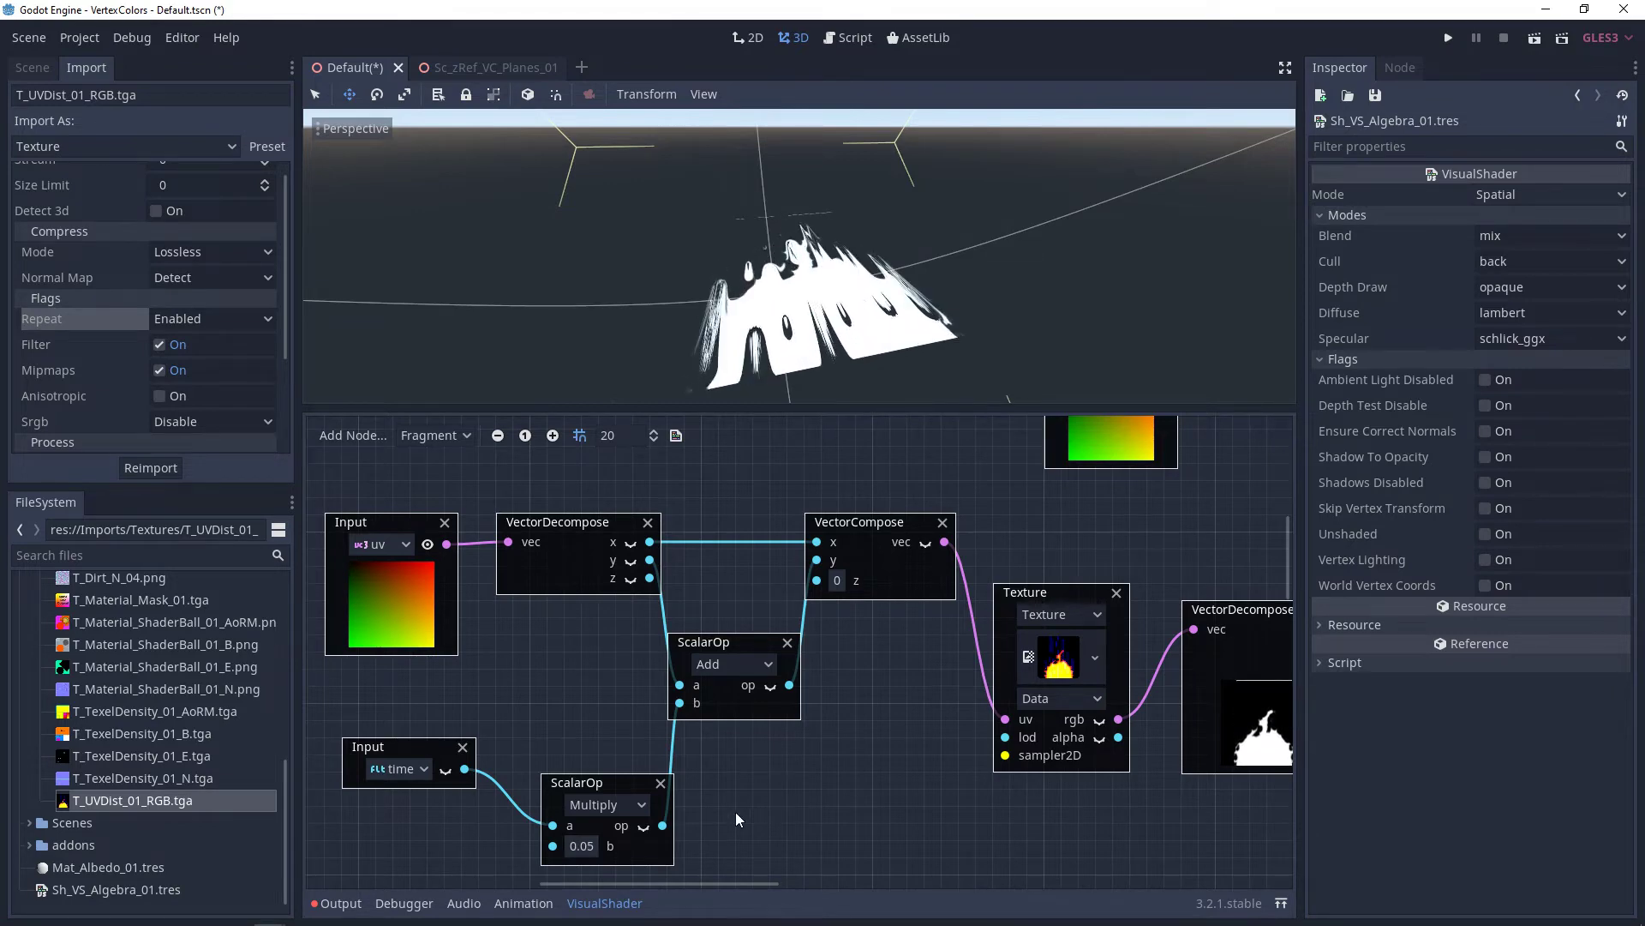
- Set the distortion-strength Scalar to 0.252 and move the node away from its Multiply node
scroll(969, 790, right, 10)
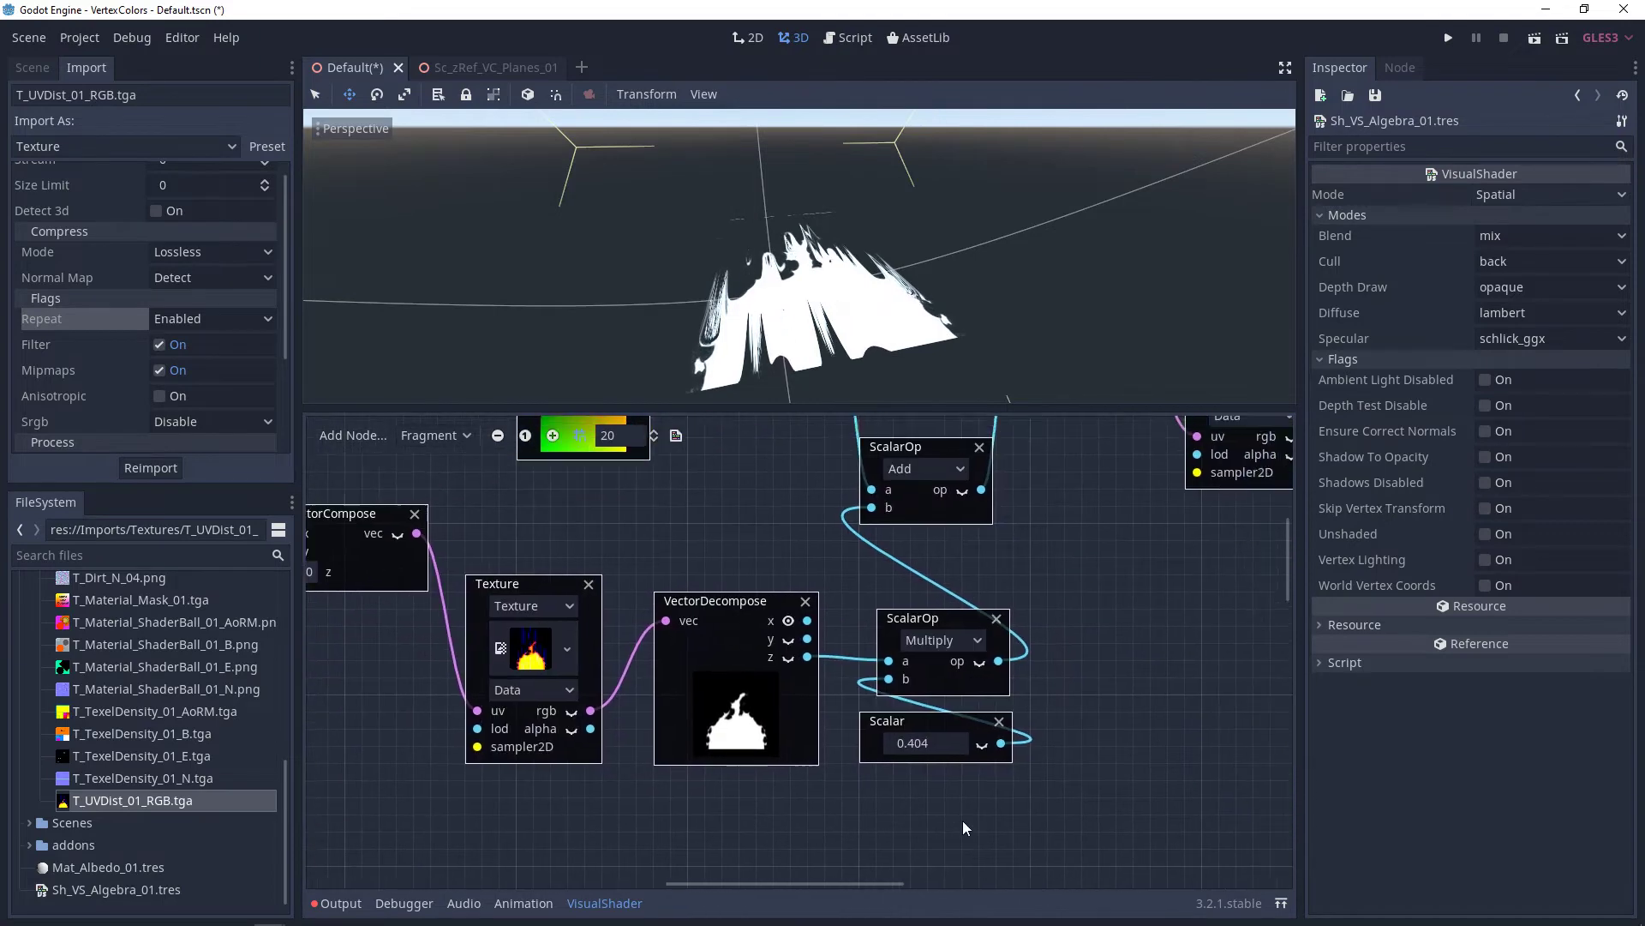
drag(903, 752, 772, 752)
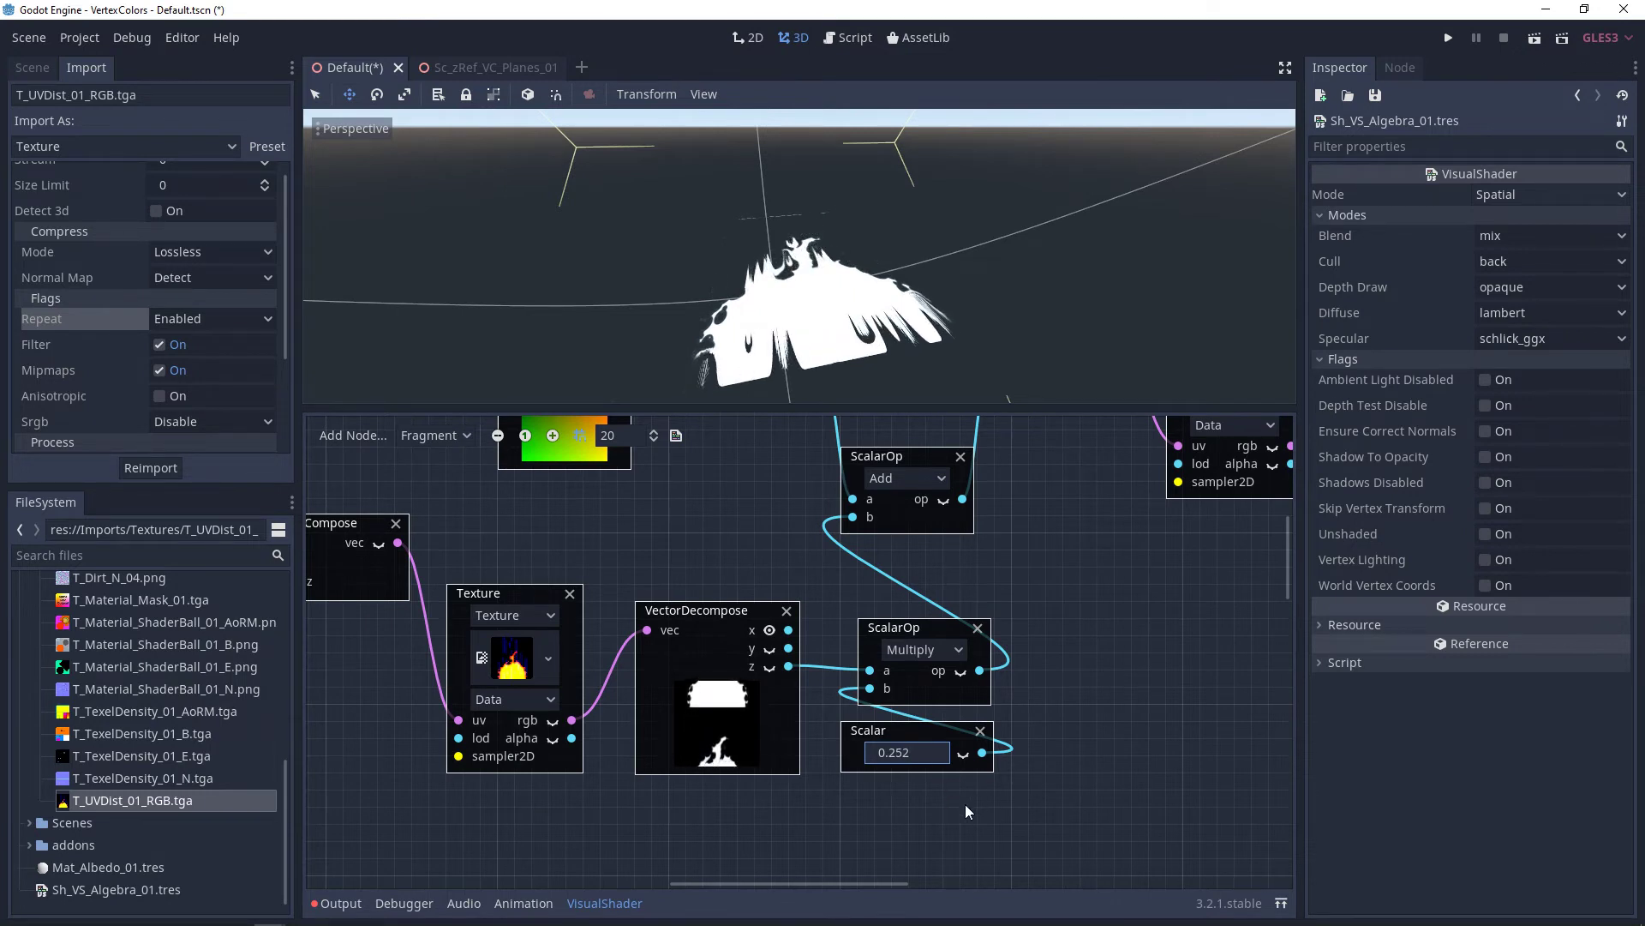
middle_drag(965, 804, 929, 743)
drag(891, 671, 1097, 735)
- Add a Sin function node below the distortion Multiply and arrange the Scalar node above it
middle_drag(882, 777, 930, 725)
right_click(888, 715)
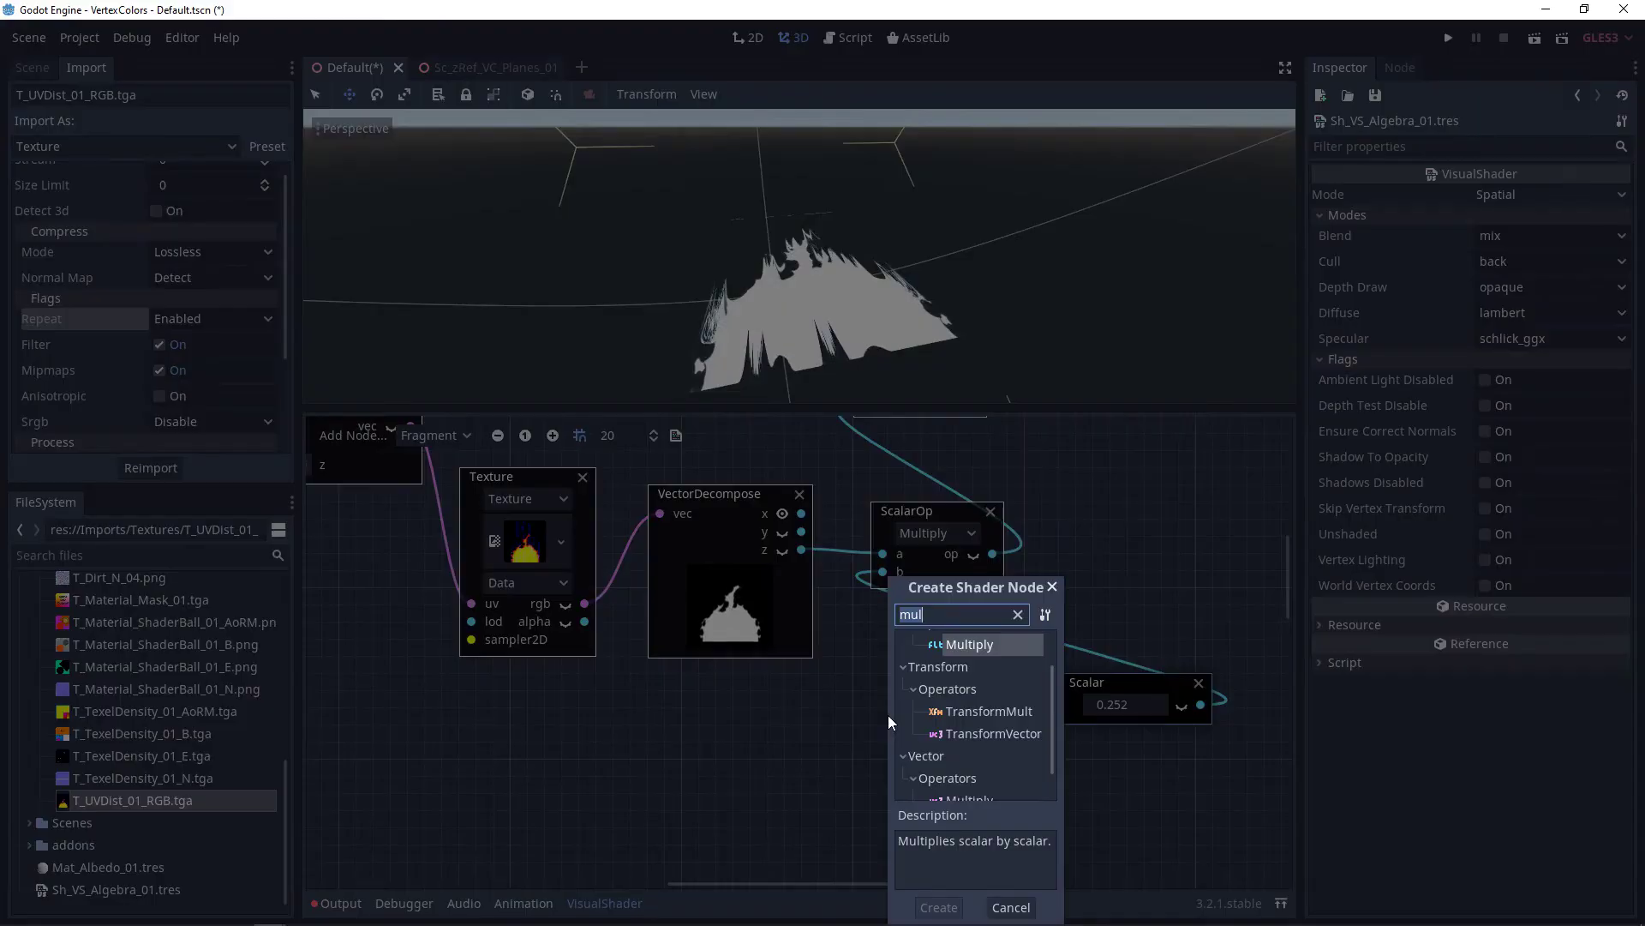
text(sin)
double_click(977, 755)
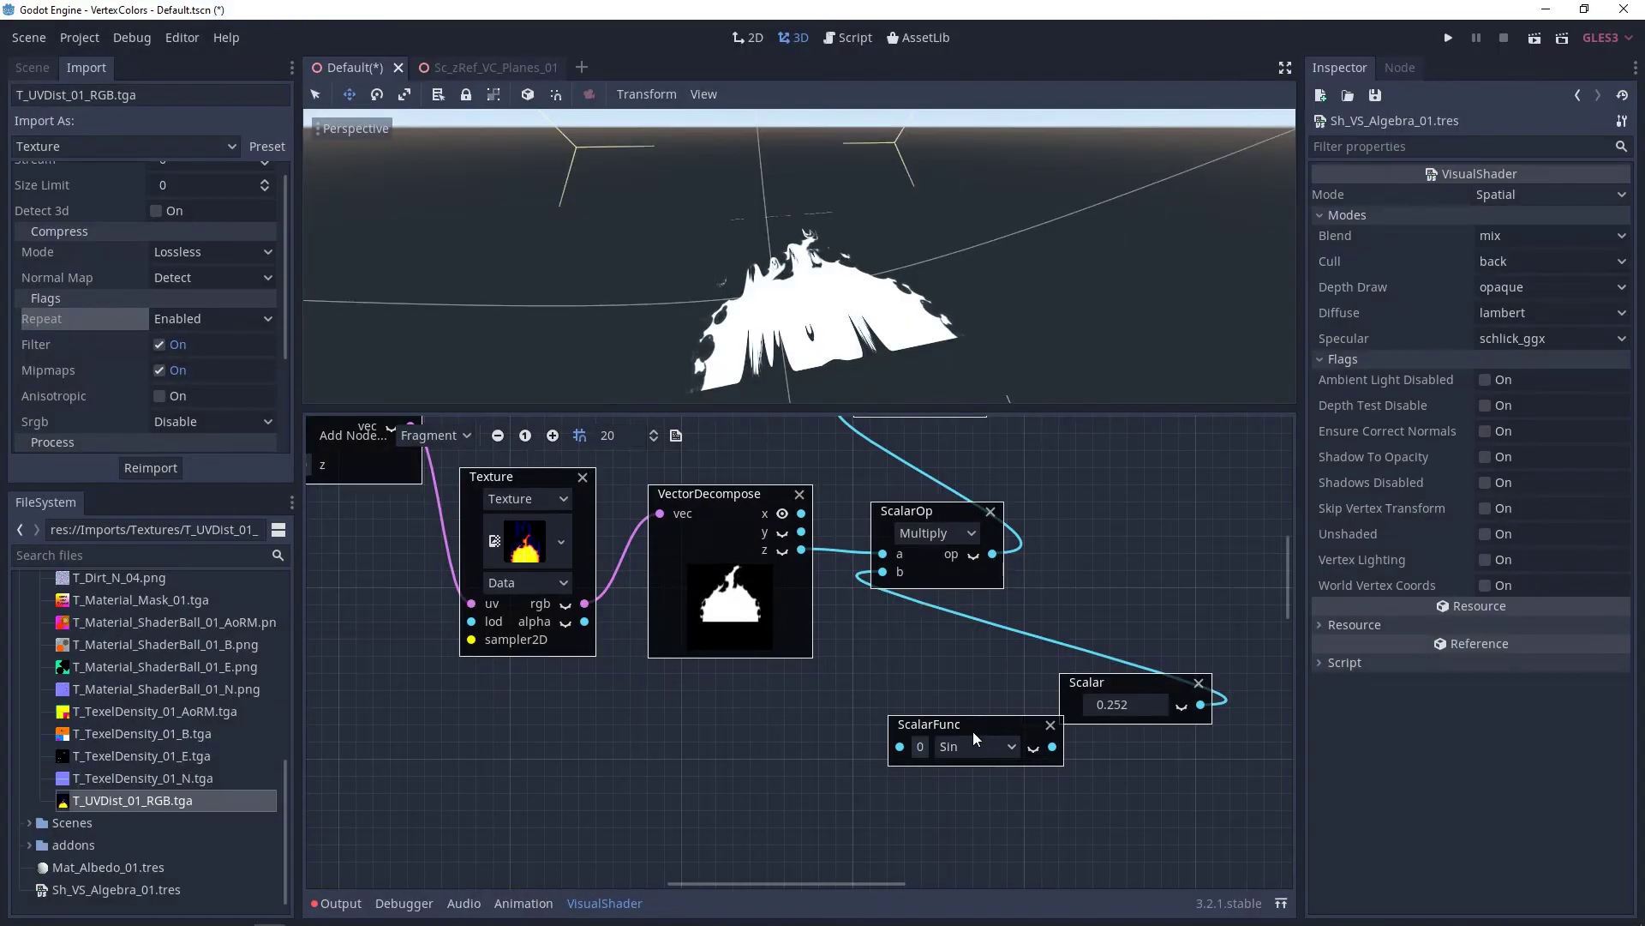
drag(973, 731, 1083, 752)
drag(1121, 681, 915, 692)
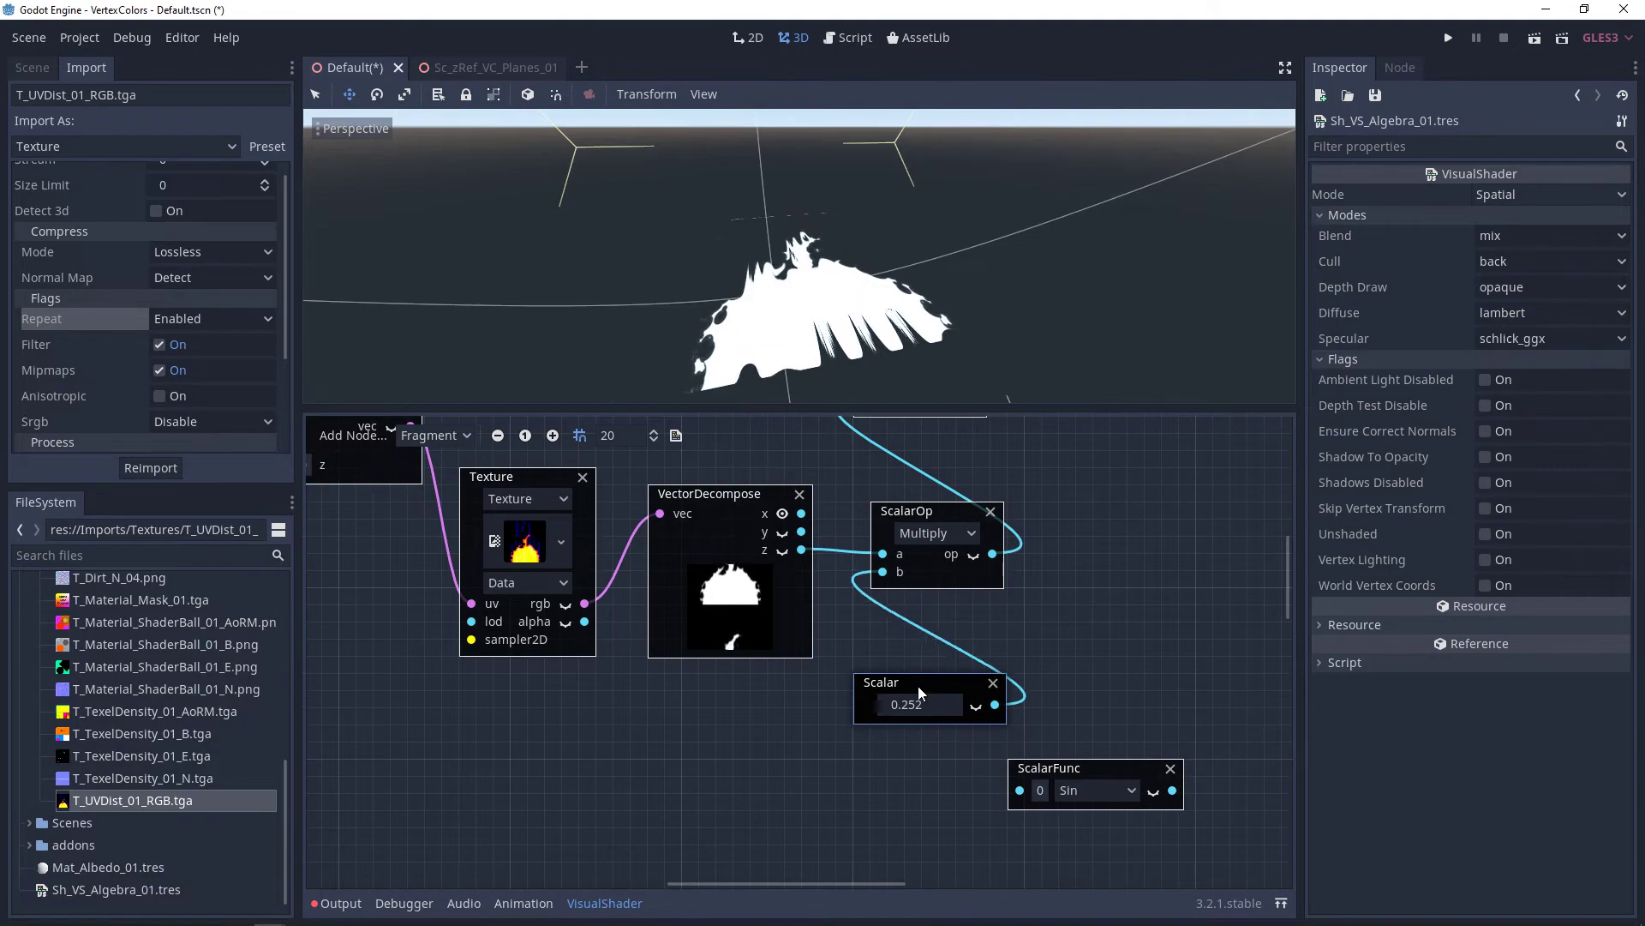
- Add a second Time input, connect it to the Sin node, and rearrange the Scalar and Sin nodes
right_click(857, 771)
text(time)
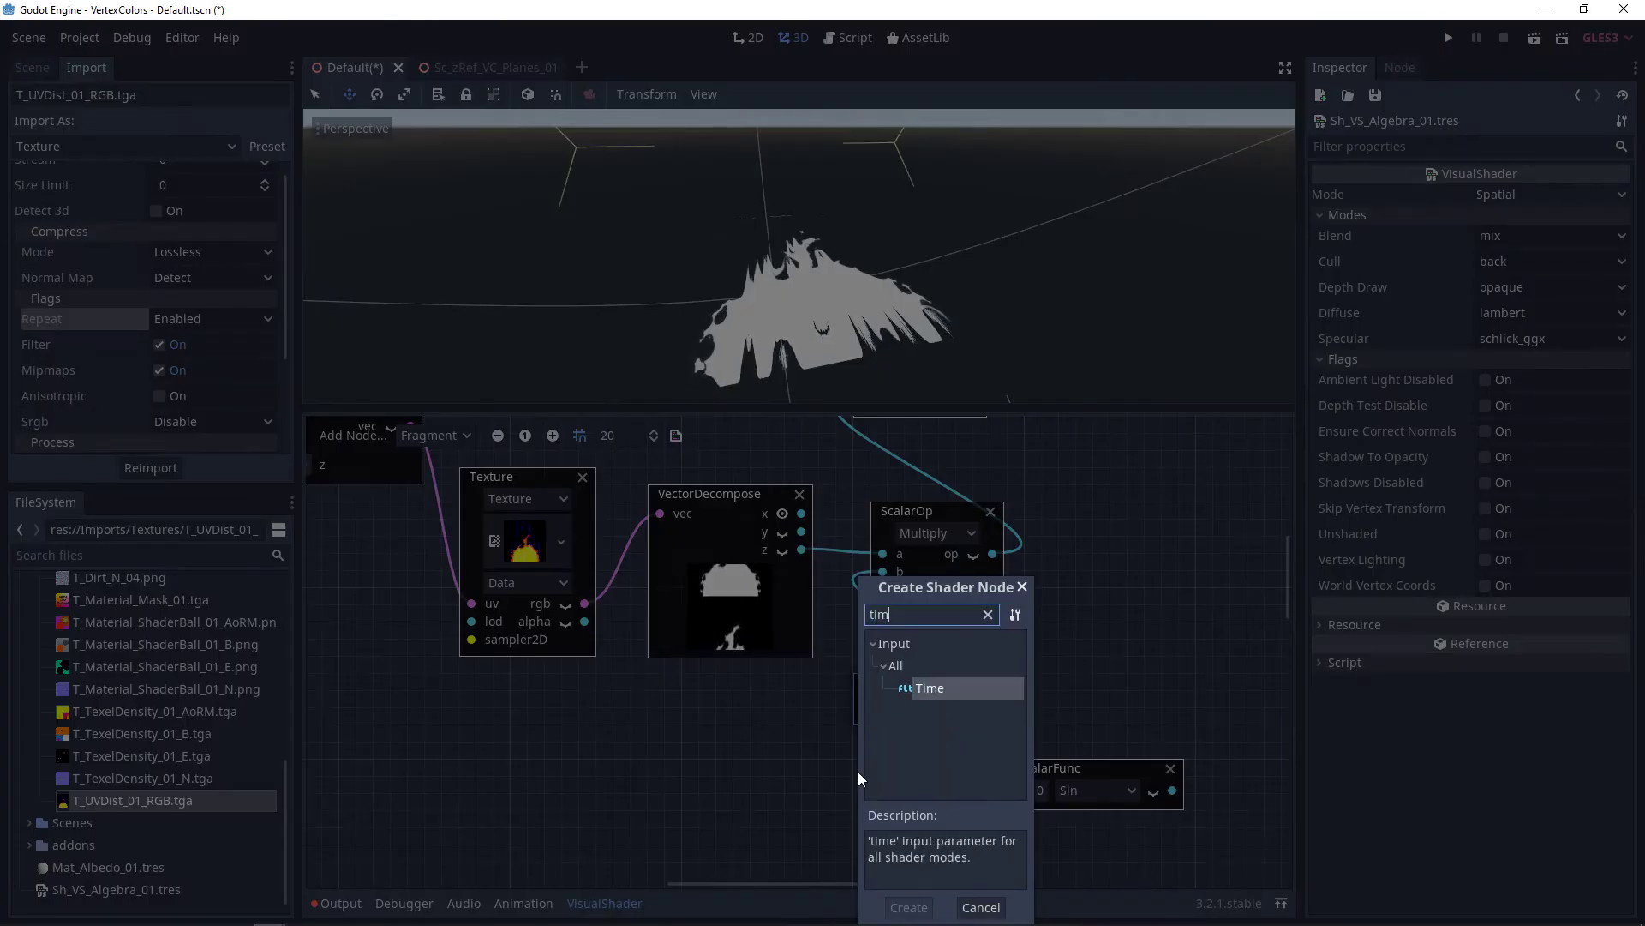
double_click(932, 690)
drag(923, 774, 1019, 790)
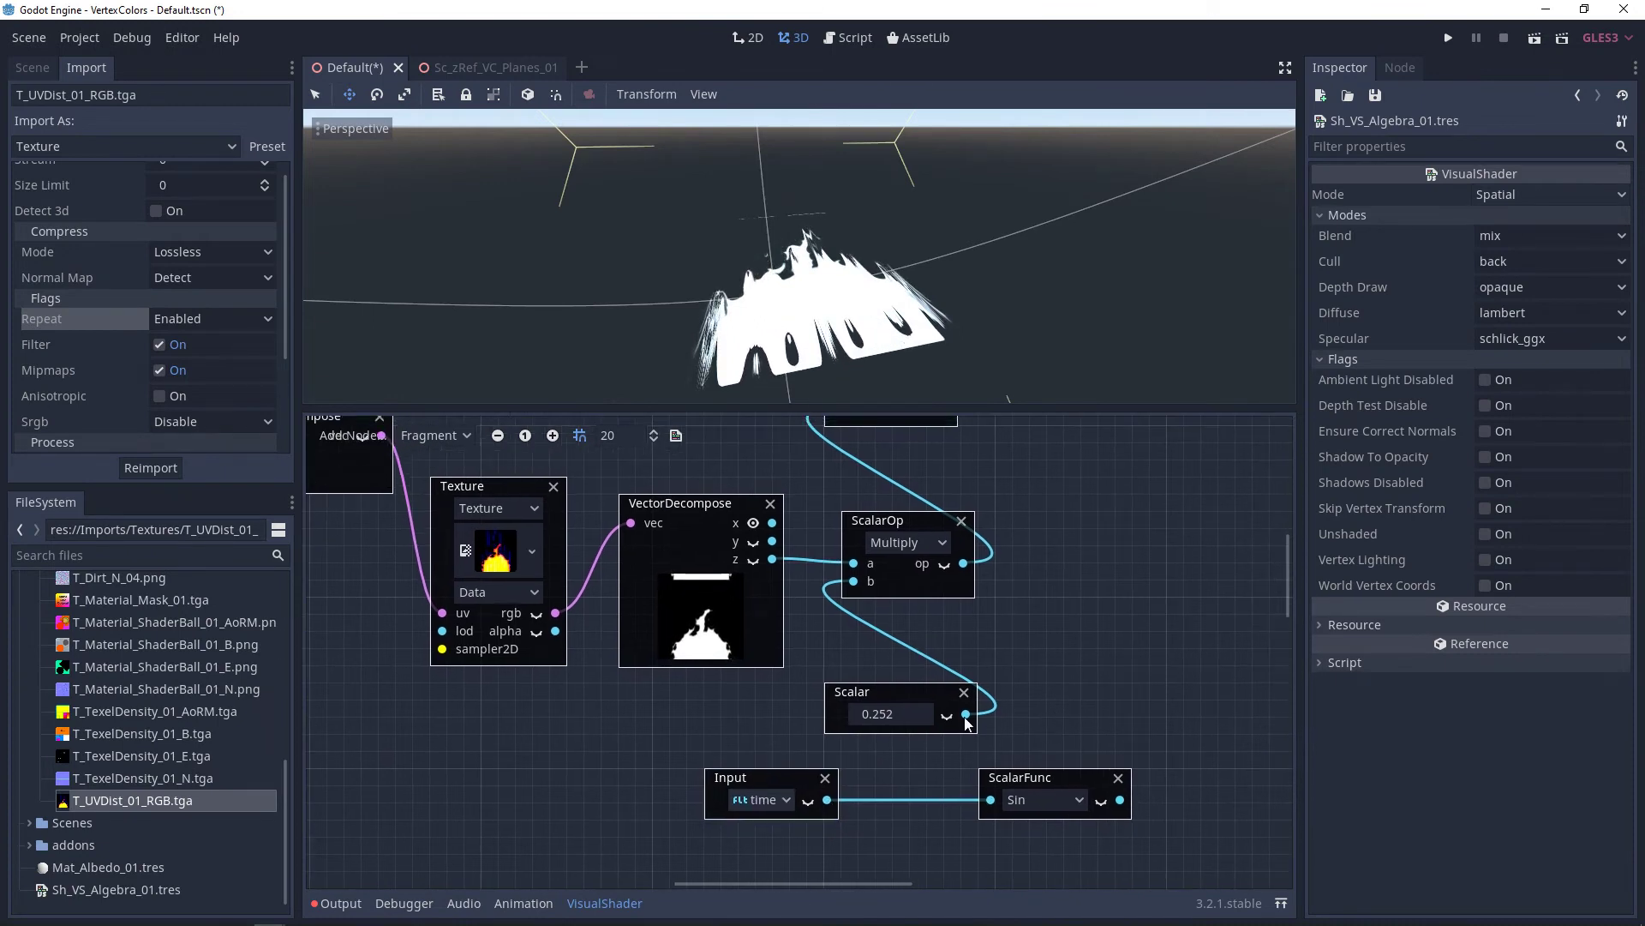
drag(904, 693, 1111, 696)
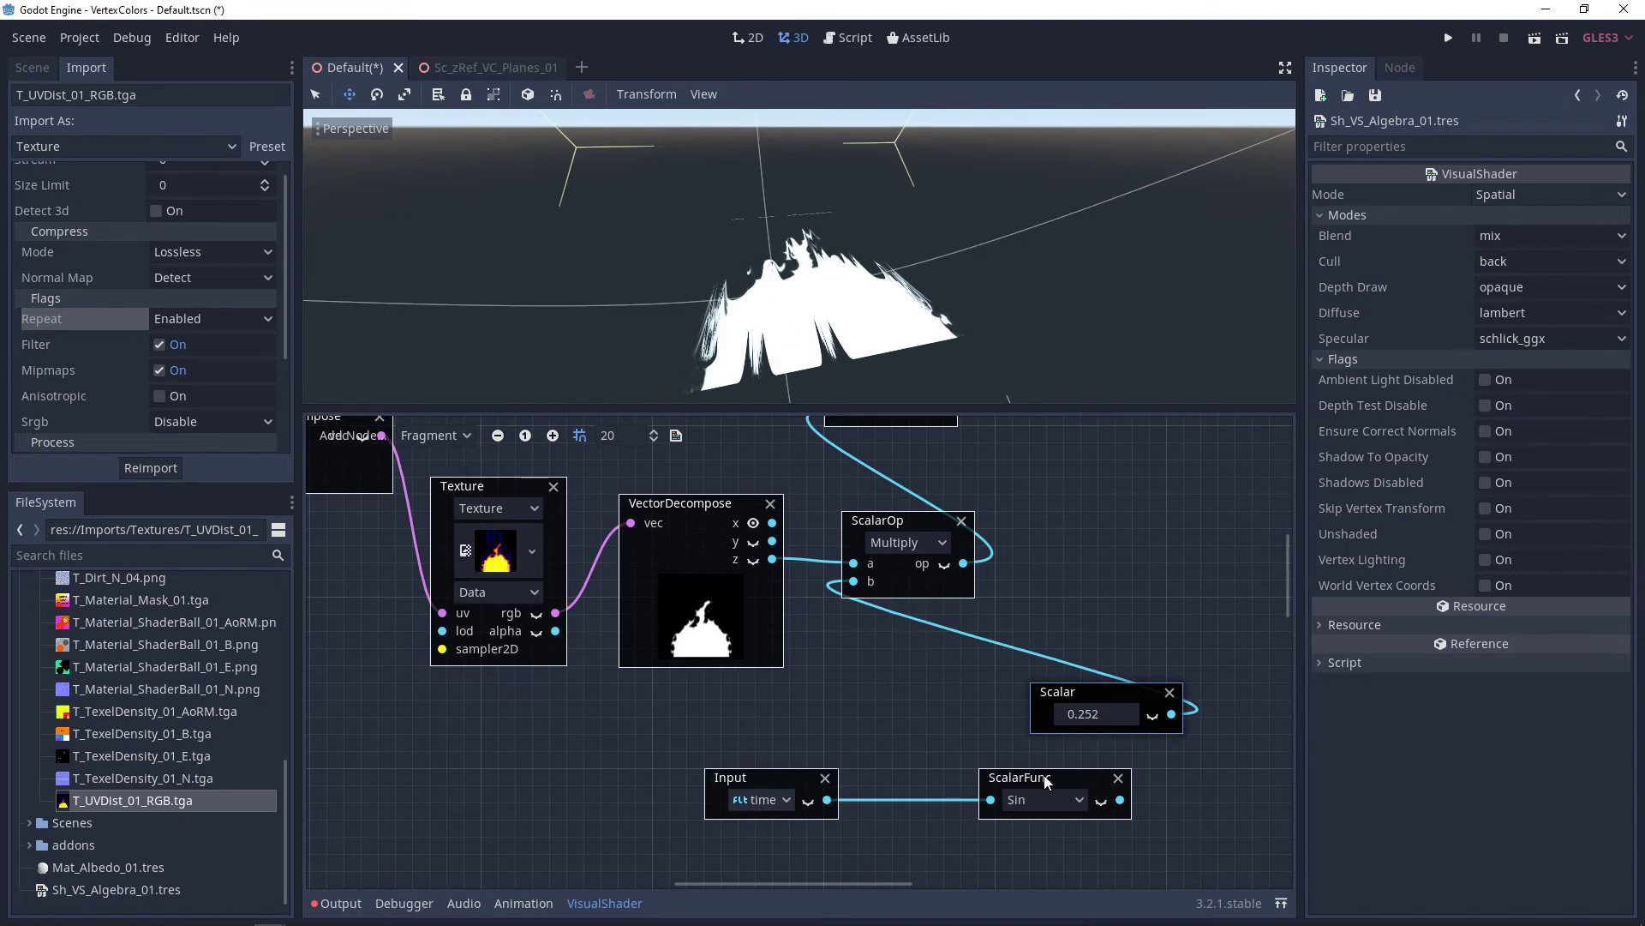
drag(1037, 777, 916, 776)
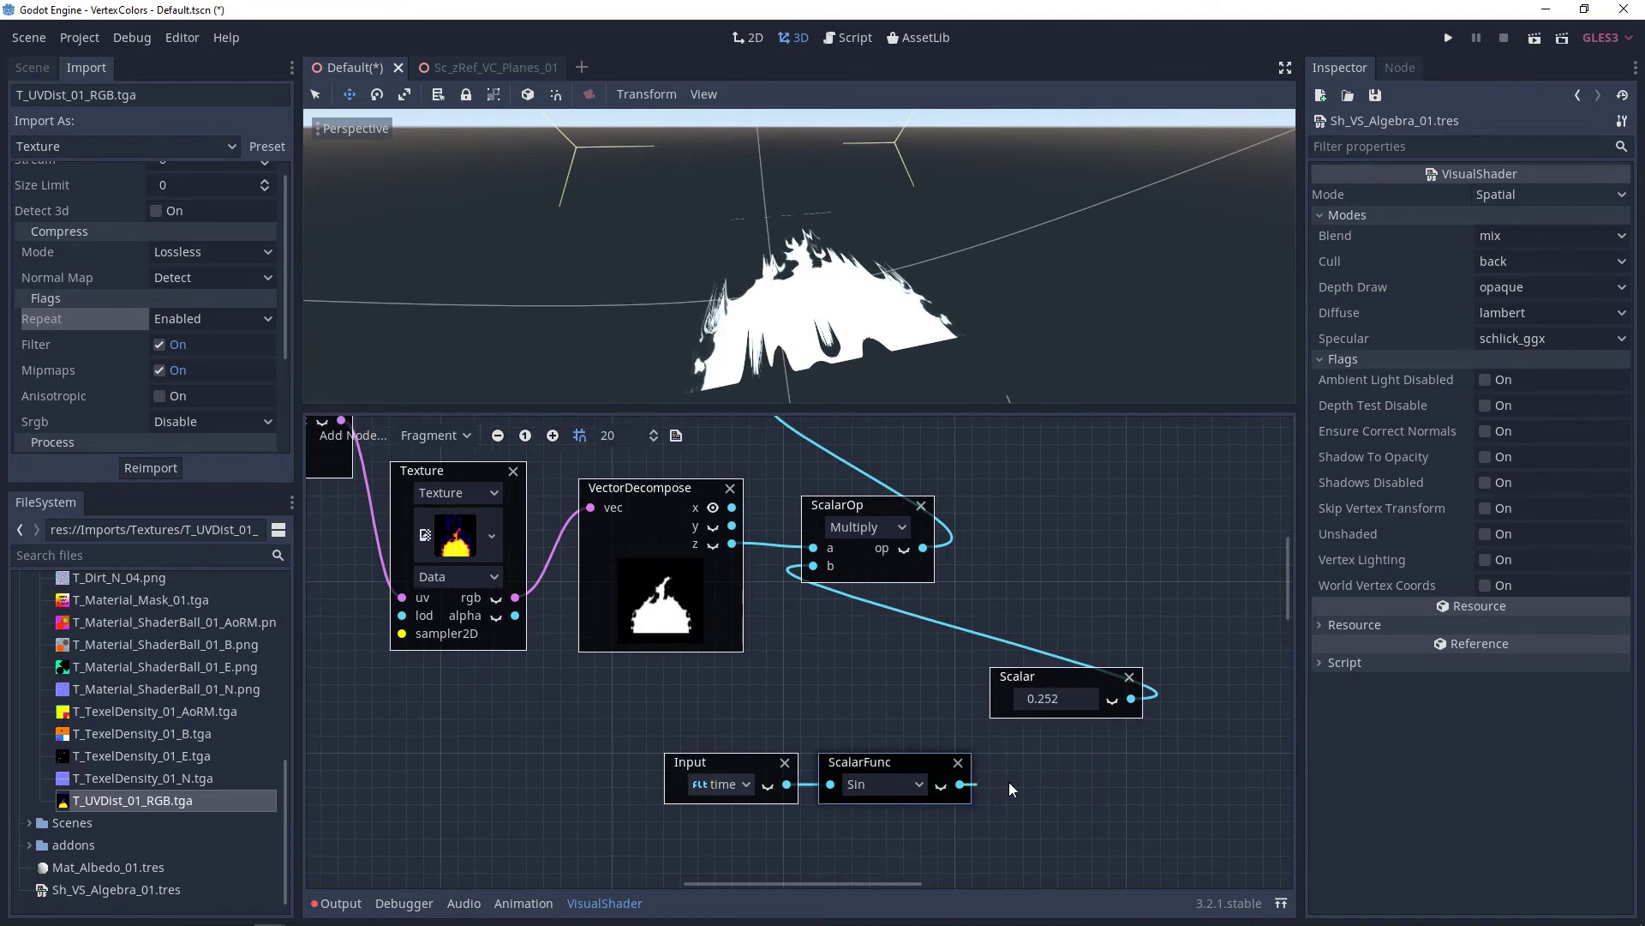
- Multiply the Sin output by the Scalar in a new Multiply node and connect the result to the distortion Multiply's b input
right_click(1040, 775)
text(mul)
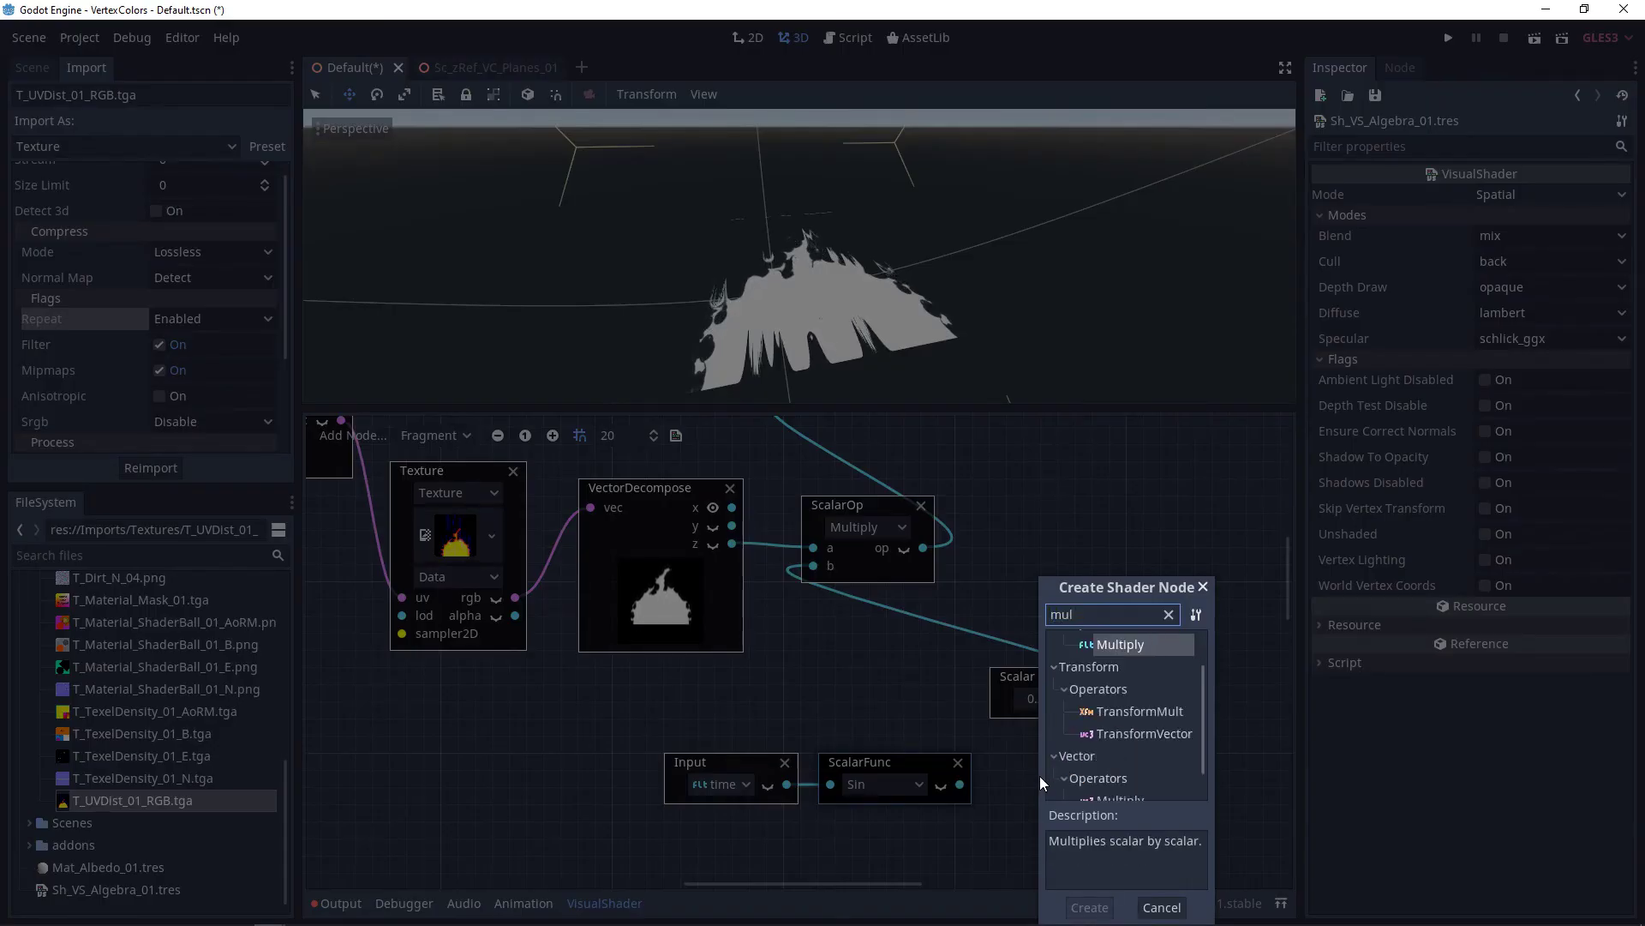
double_click(1128, 641)
drag(1113, 773, 1053, 767)
drag(1132, 699, 1017, 826)
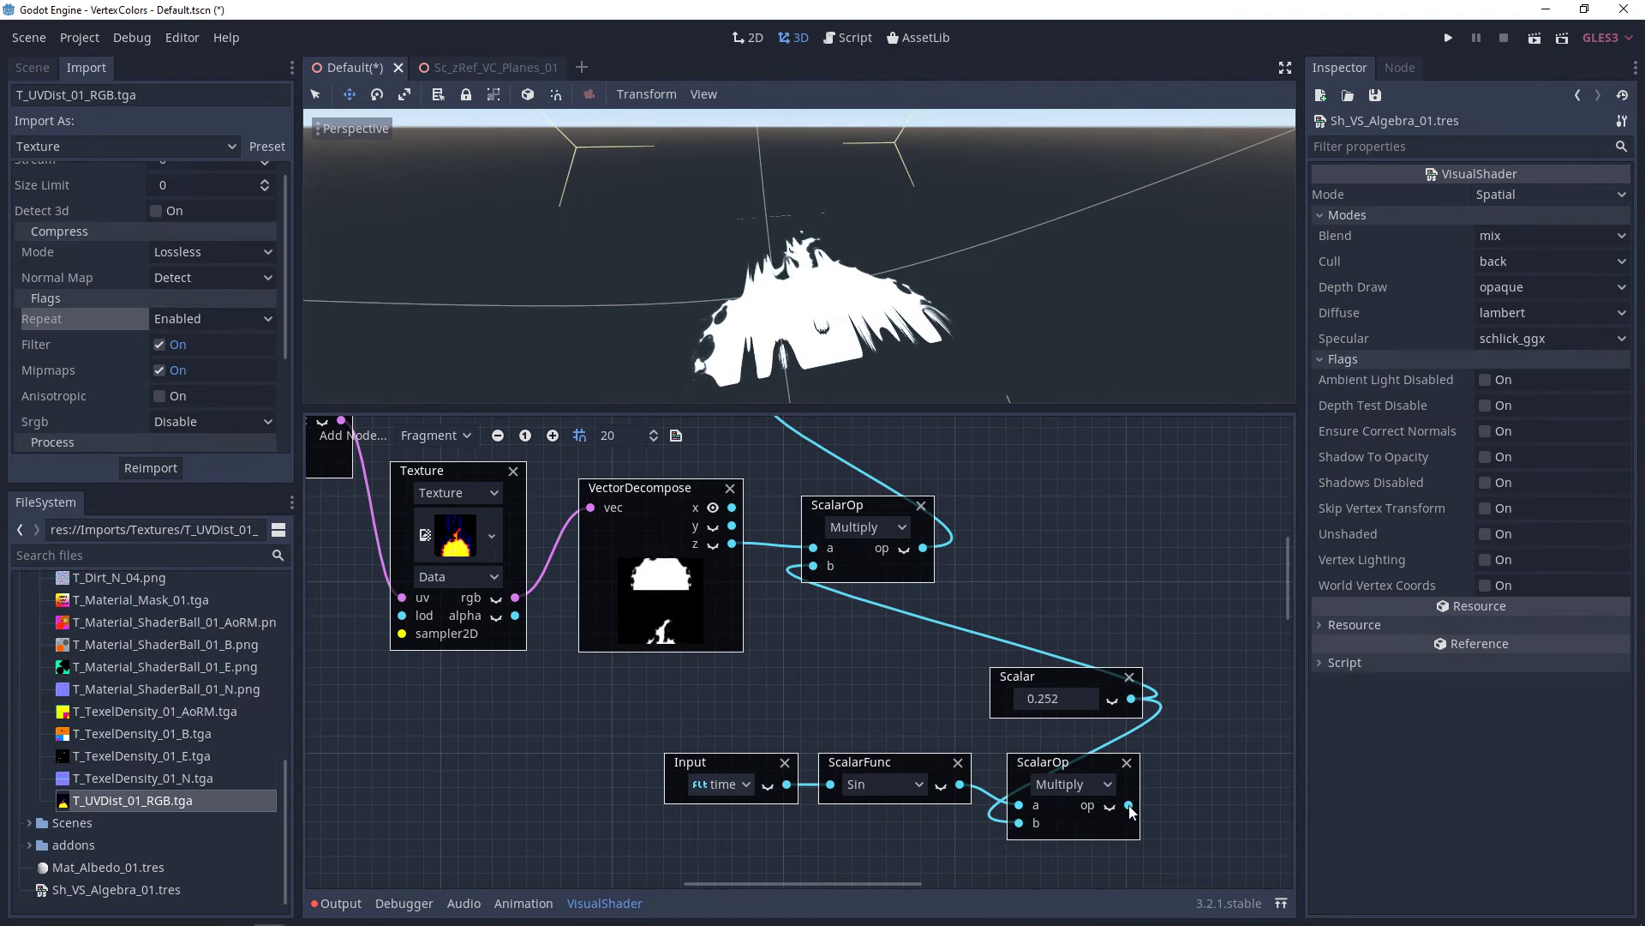
drag(1129, 806, 813, 572)
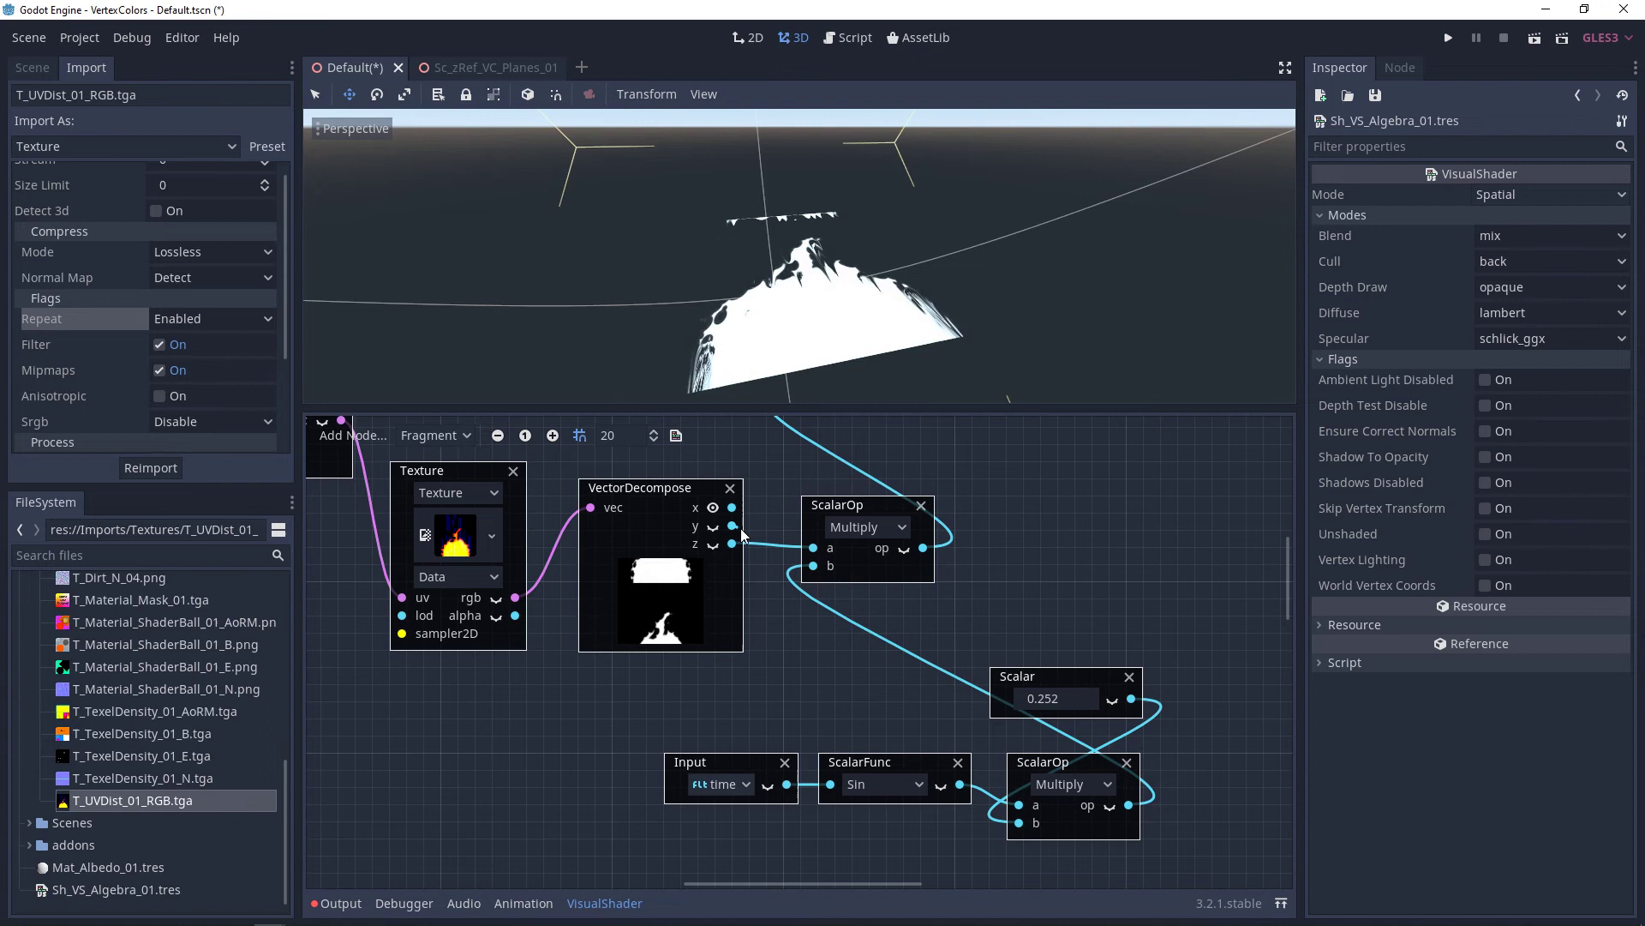
- Try feeding the distortion Multiply's a input from the VectorDecompose's y output, followed by its x output
drag(740, 528, 813, 548)
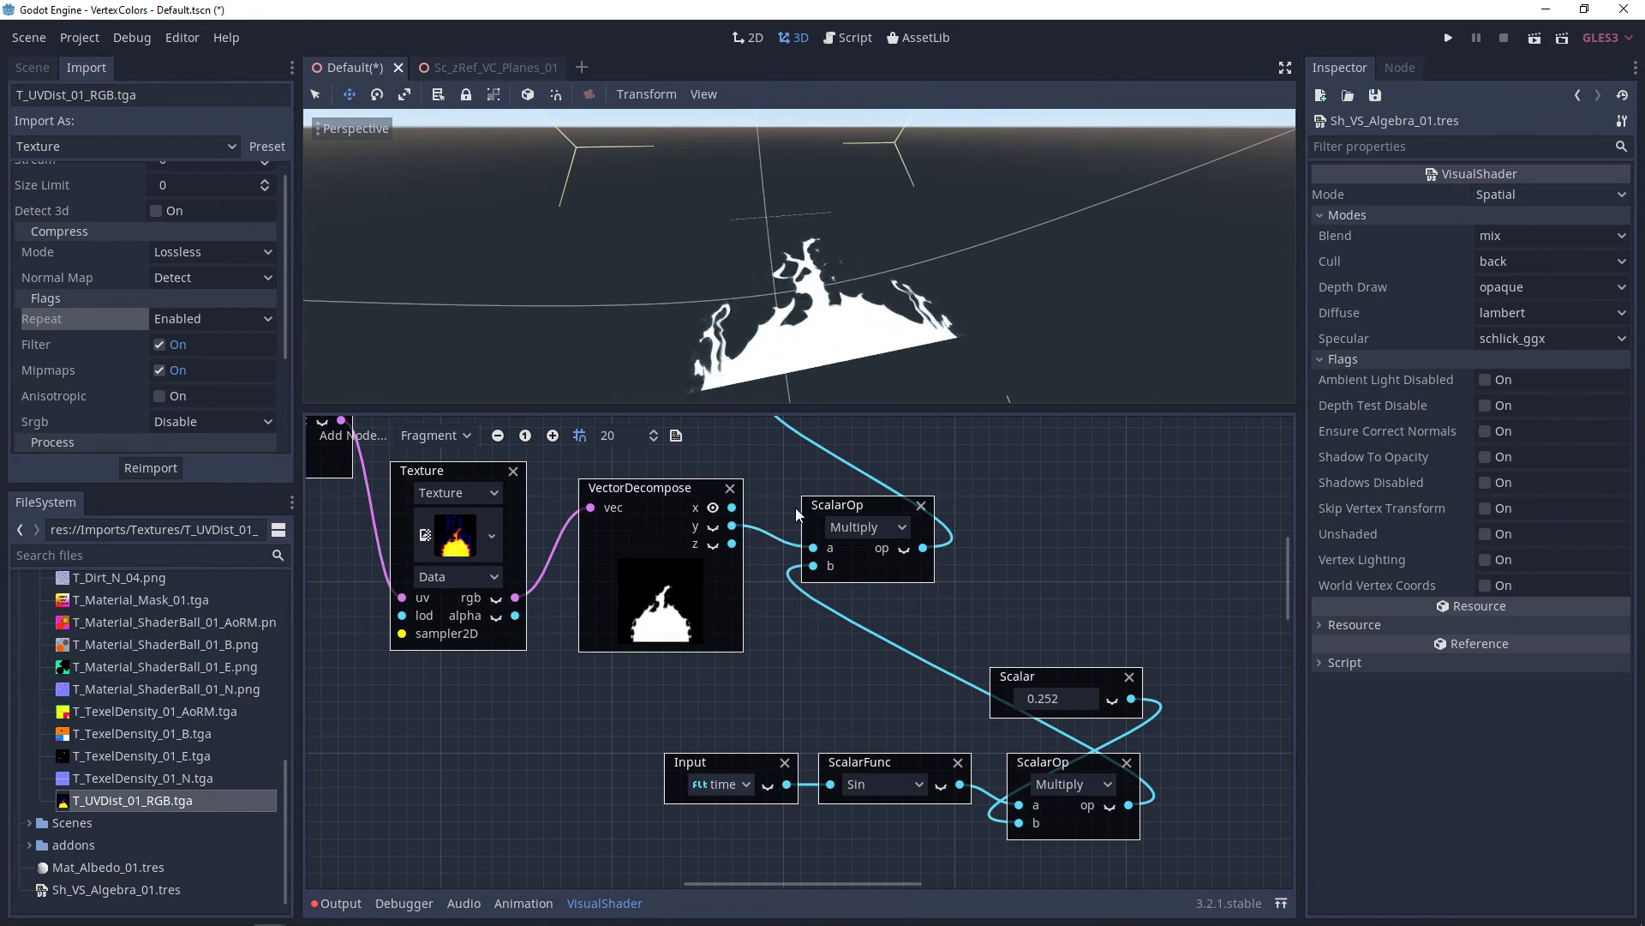
drag(732, 507, 814, 548)
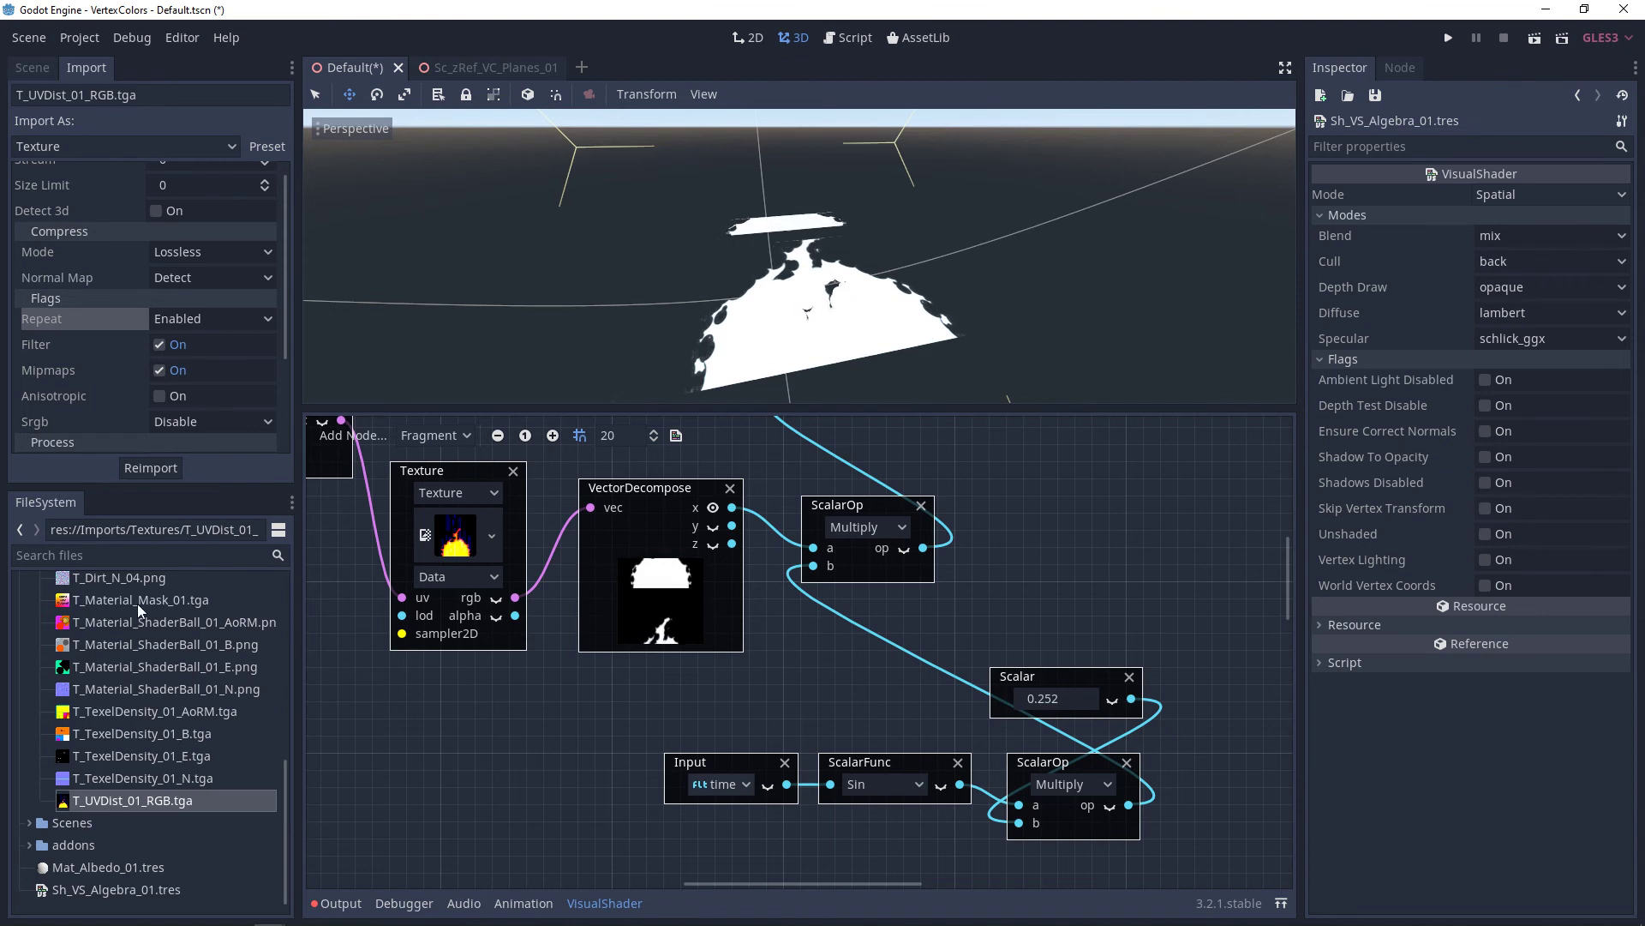
- Assign T_Material_Mask_01.tga to the distortion Texture node and connect its alpha output to the distortion Multiply's a input
drag(137, 603, 455, 535)
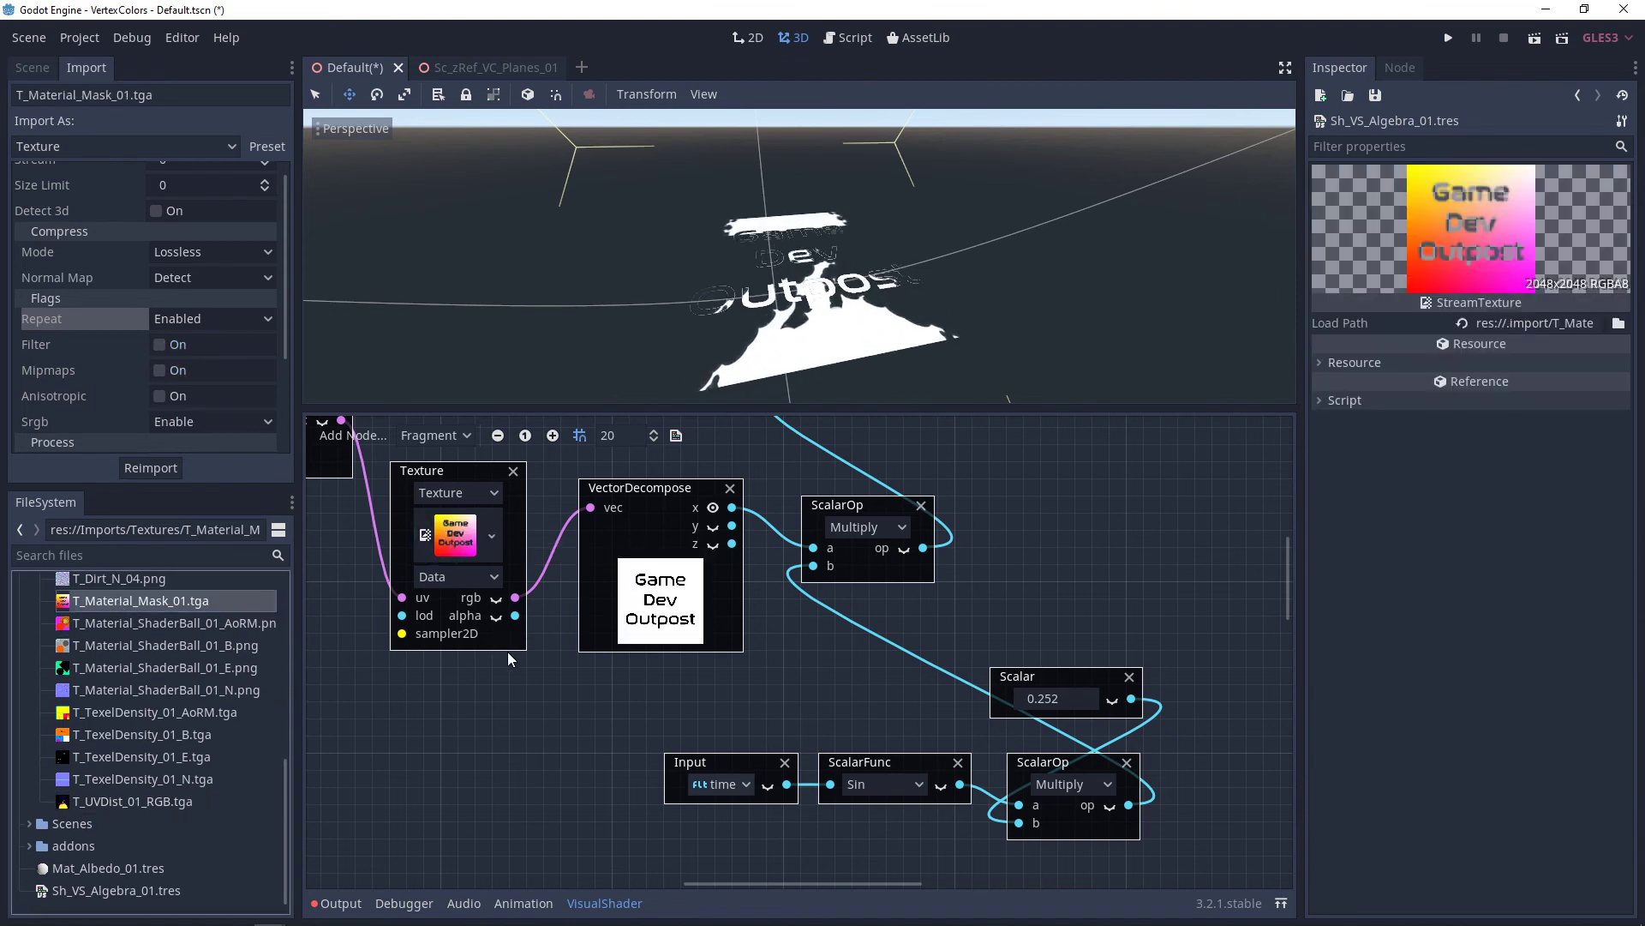
drag(515, 615, 813, 549)
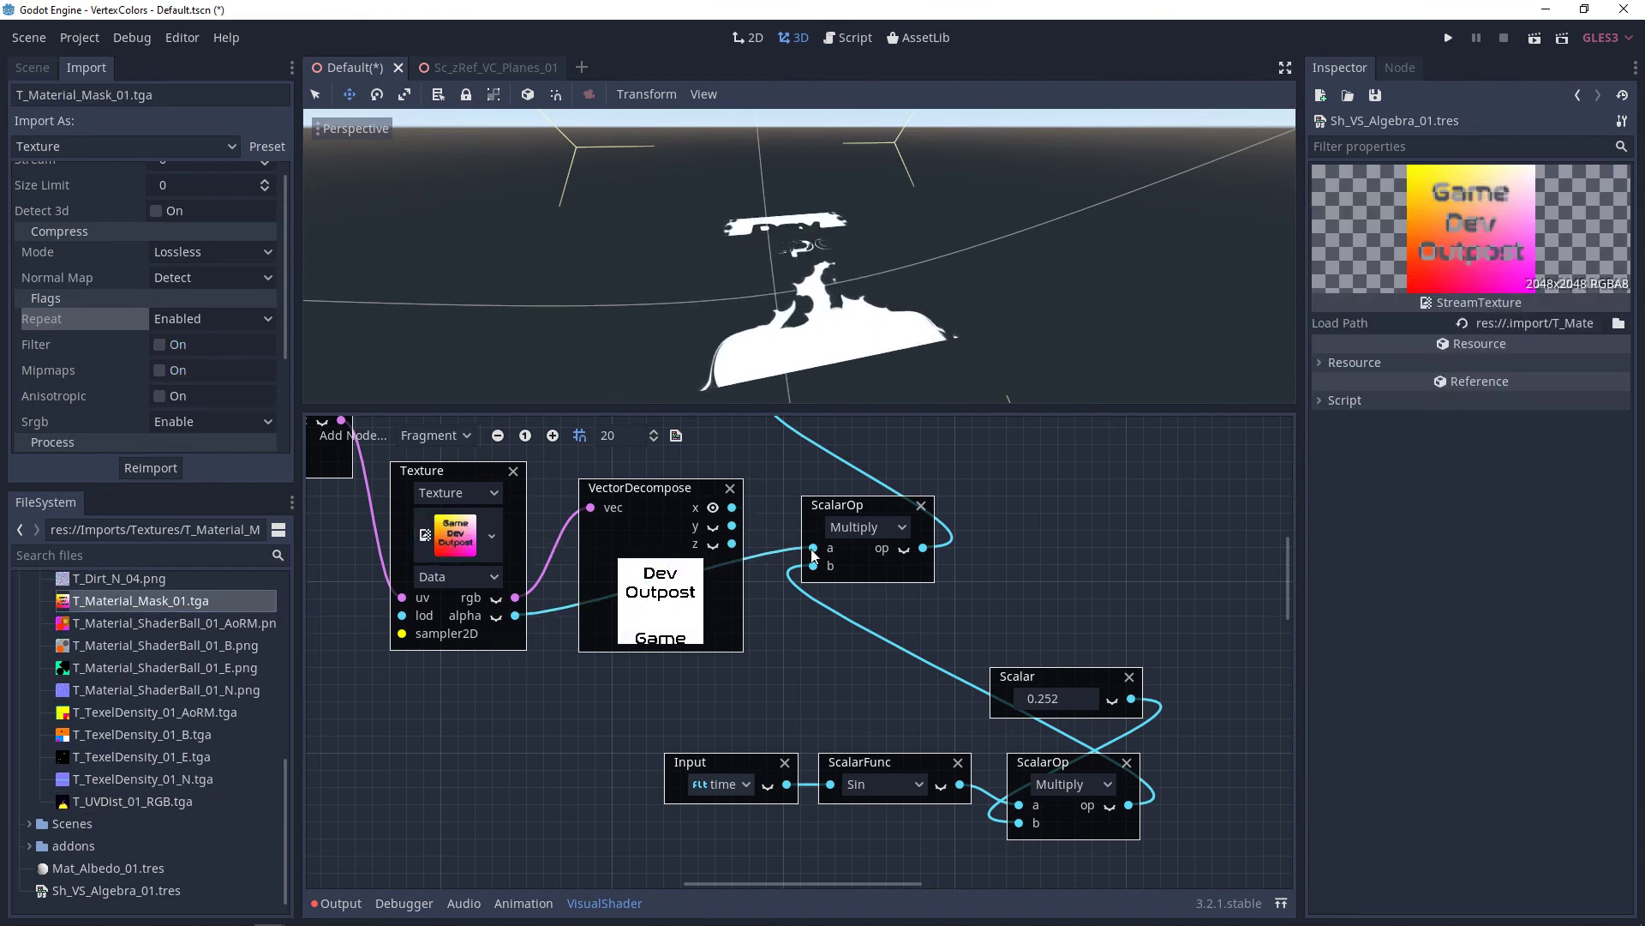